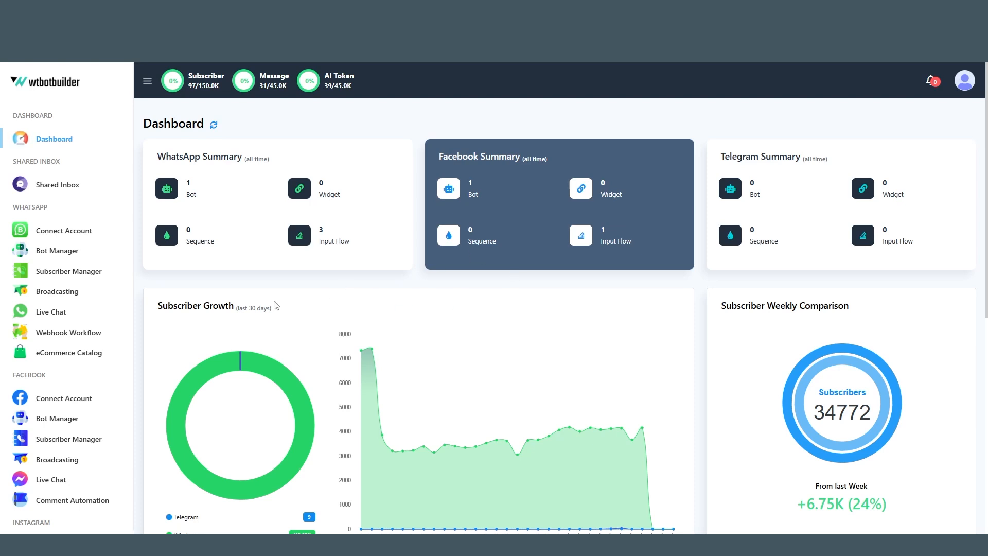
Step: Open the Refund policy Chatbot AI training campaign to review its name and prompt message, then close it
{"action": "scroll", "coordinate": [28, 404], "scroll_direction": "down", "scroll_amount": 8}
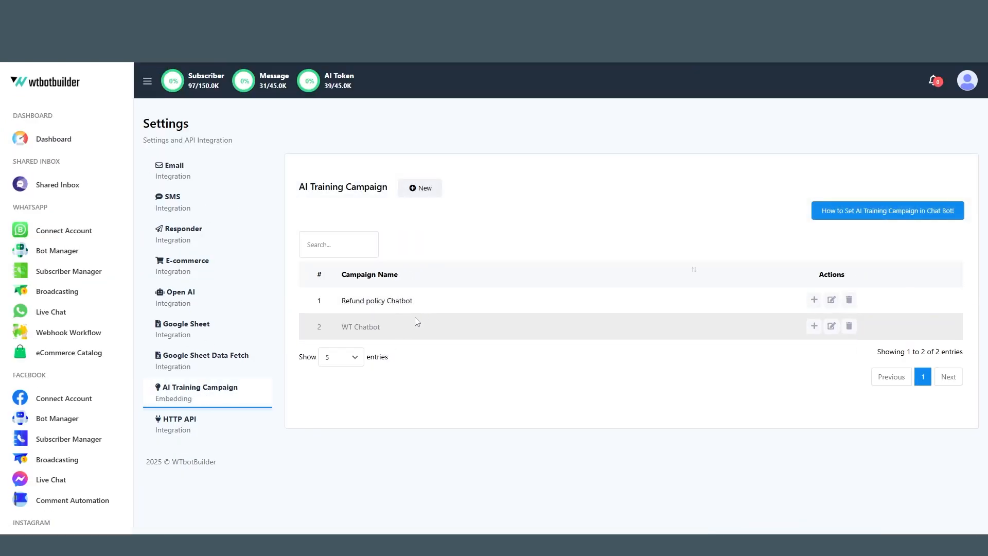
{"action": "left_click", "coordinate": [831, 300]}
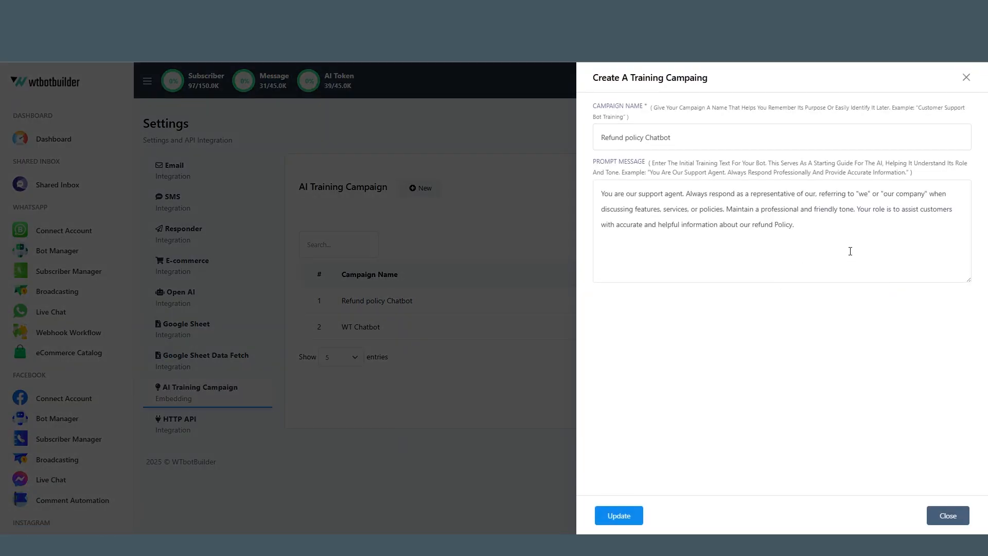
{"action": "left_click", "coordinate": [965, 78]}
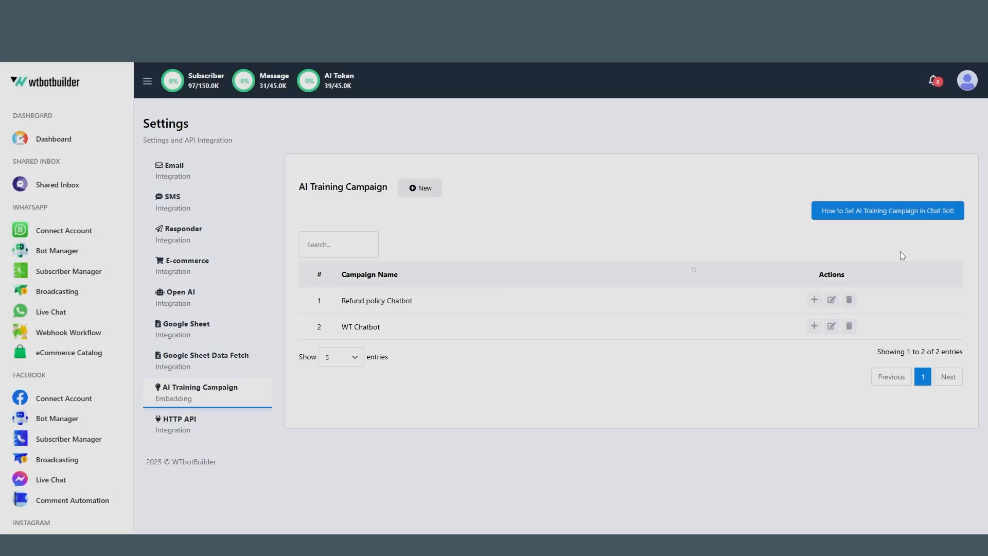
Step: Open the content page of the Refund policy Chatbot training campaign to review its FAQ content, then close it
{"action": "left_click", "coordinate": [815, 301]}
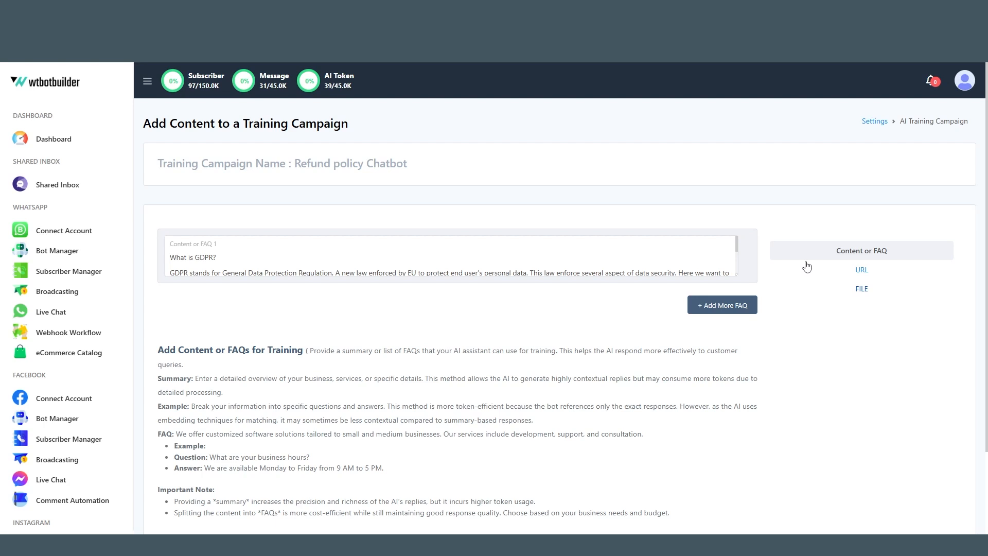
{"action": "key", "text": "ctrl+w"}
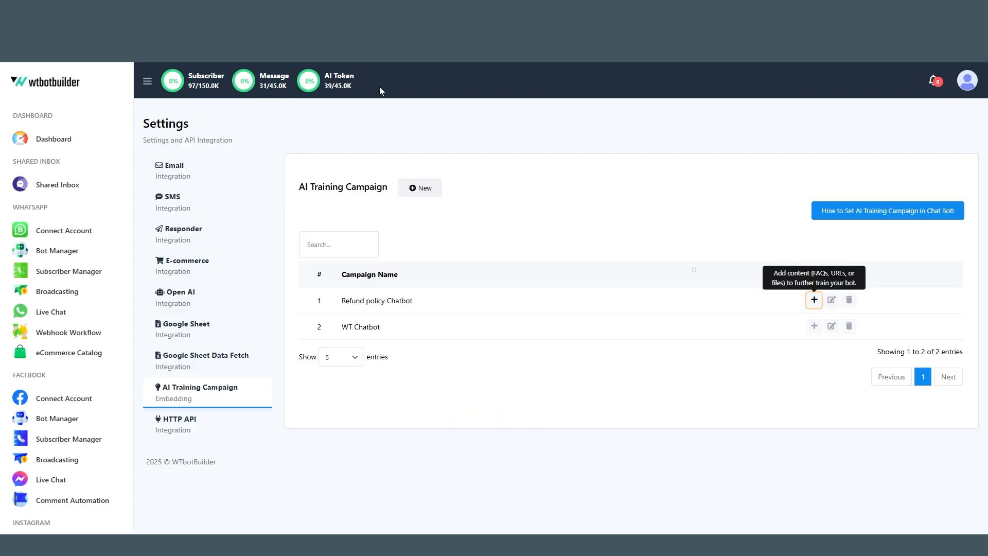
{"action": "left_click", "coordinate": [671, 373]}
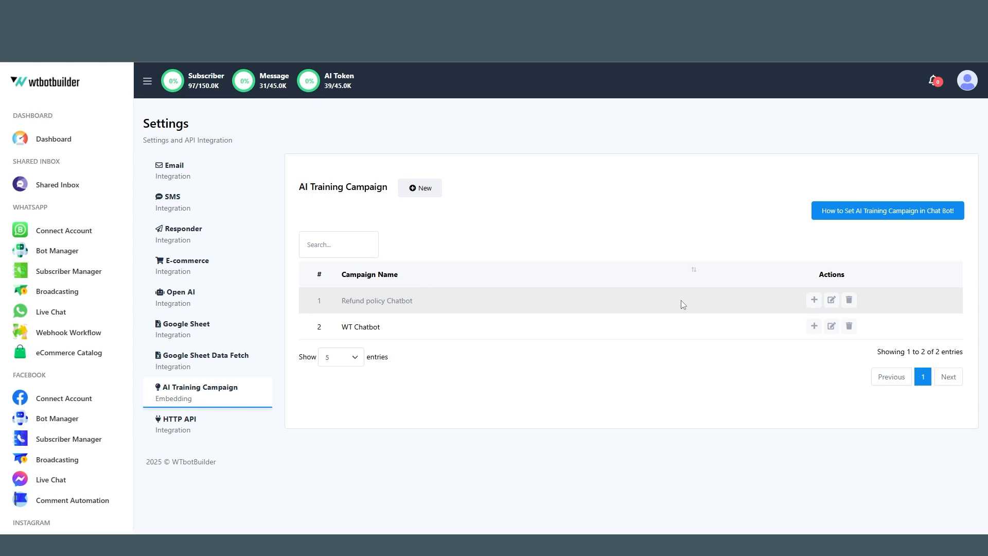
Step: Open the WhatsApp bot's AI Assistant settings and choose WT Chatbot as the AI training campaign
{"action": "left_click", "coordinate": [84, 244]}
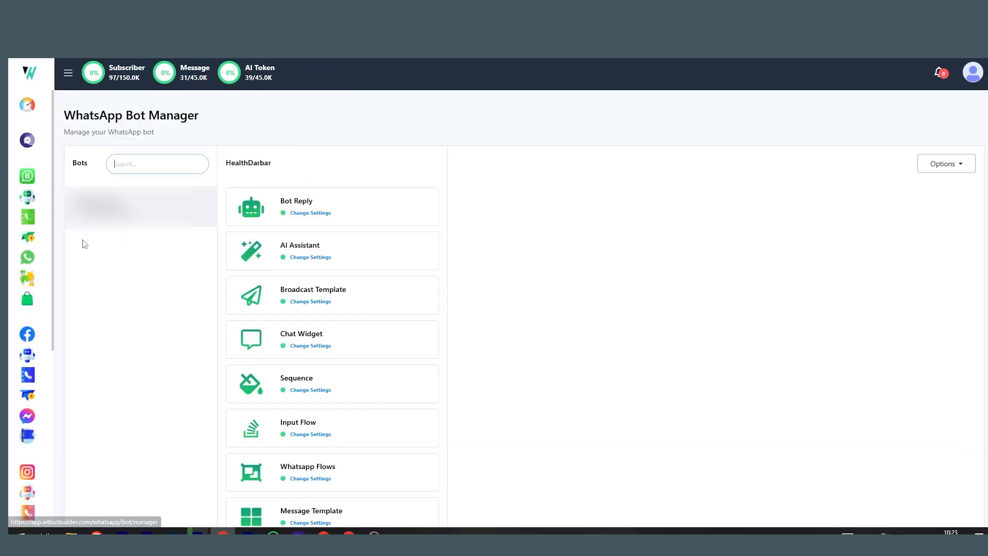
{"action": "left_click", "coordinate": [325, 252]}
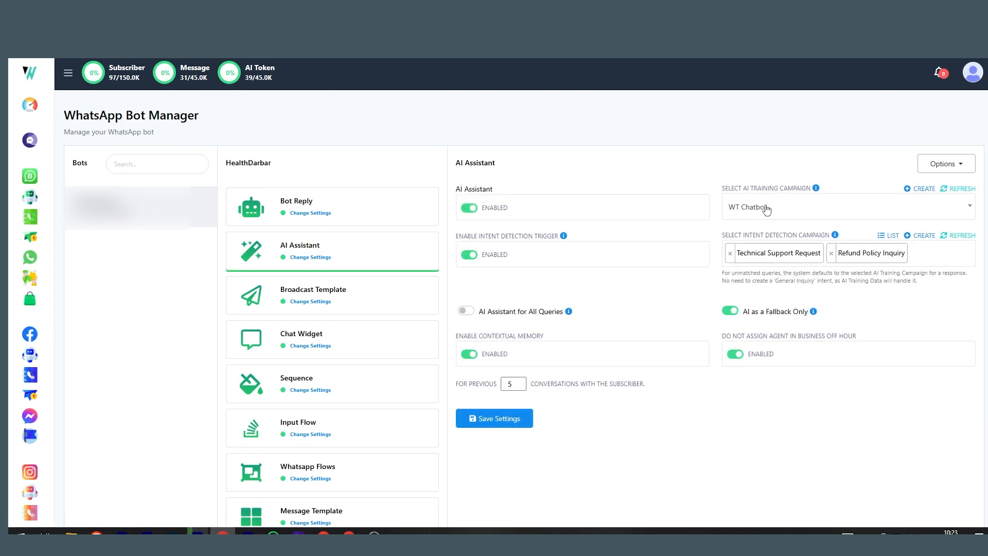
{"action": "left_click", "coordinate": [786, 209]}
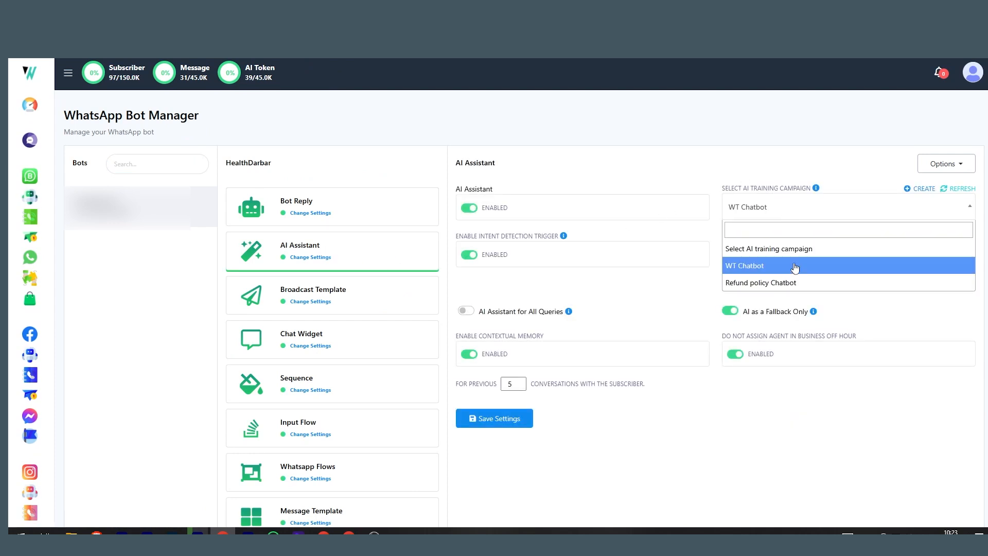
{"action": "left_click", "coordinate": [770, 266]}
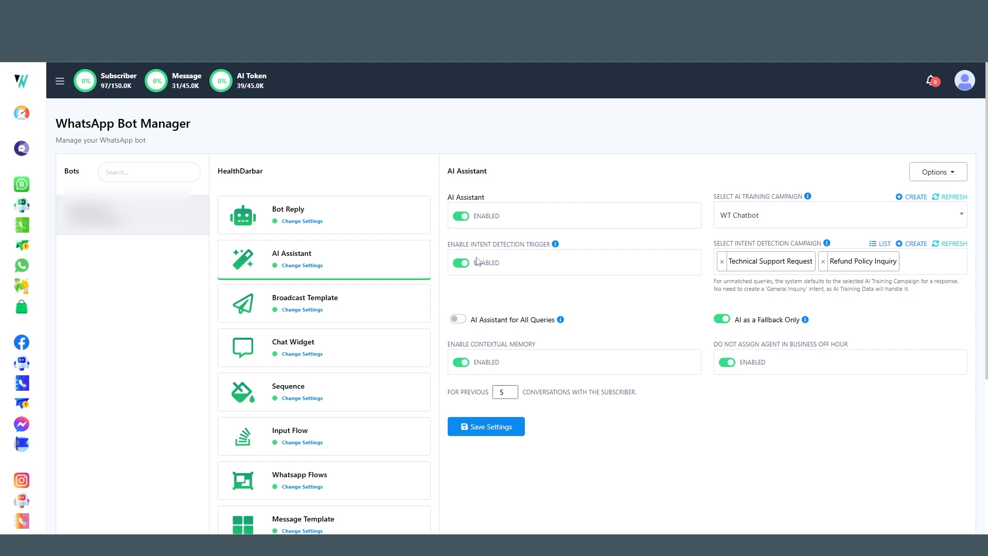
{"action": "left_click", "coordinate": [461, 264]}
{"action": "left_click", "coordinate": [462, 263]}
Step: Review the Technical Support Request and Refund Policy Inquiry intent detection campaigns in the campaign list
{"action": "left_click", "coordinate": [876, 246]}
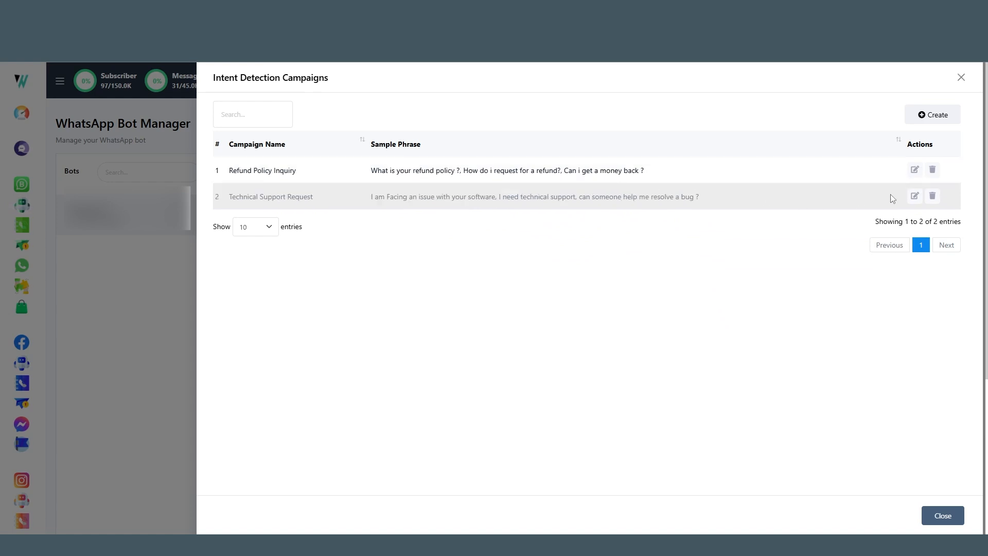
{"action": "left_click", "coordinate": [911, 200]}
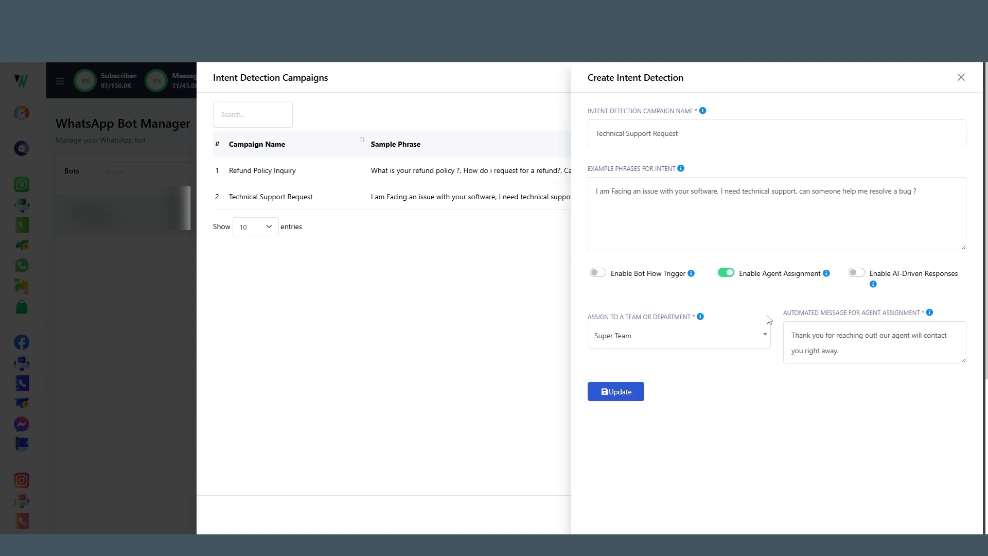
{"action": "left_click", "coordinate": [961, 79]}
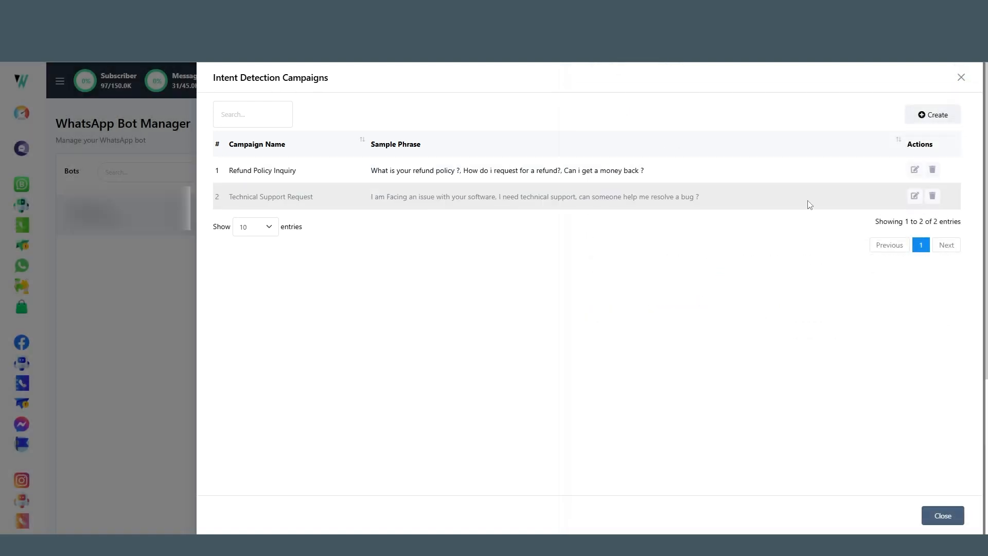
{"action": "left_click", "coordinate": [915, 170]}
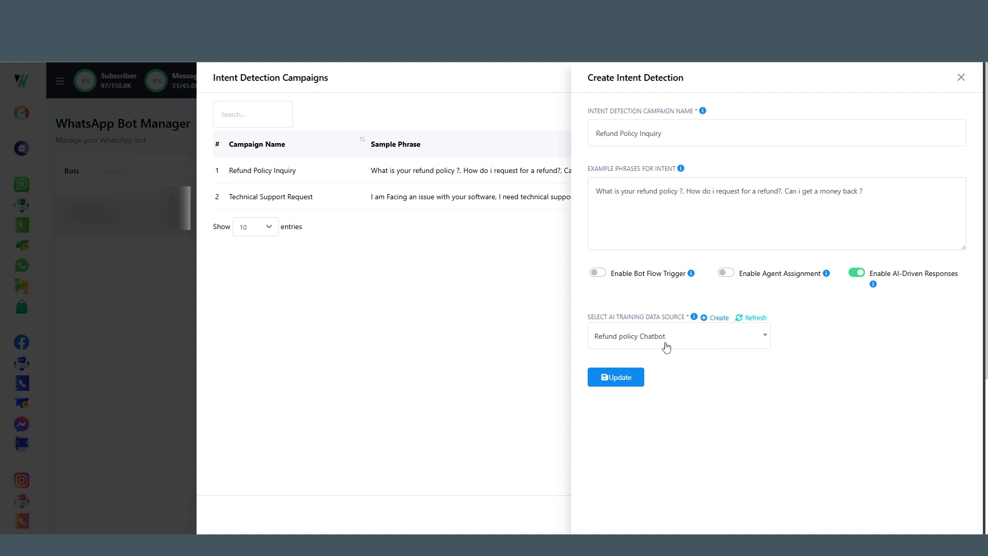
{"action": "left_click", "coordinate": [965, 78]}
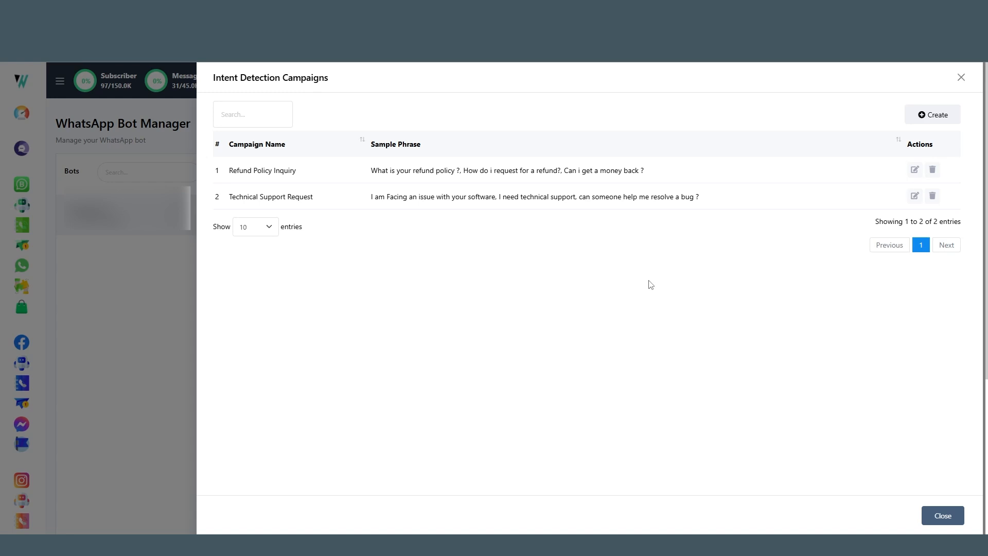
Step: Create an intent detection campaign named "Confirm Order intent" with example phrases "I want to purchase, i want to buy, I want to subscribe"
{"action": "left_click", "coordinate": [921, 115]}
{"action": "left_click", "coordinate": [685, 139]}
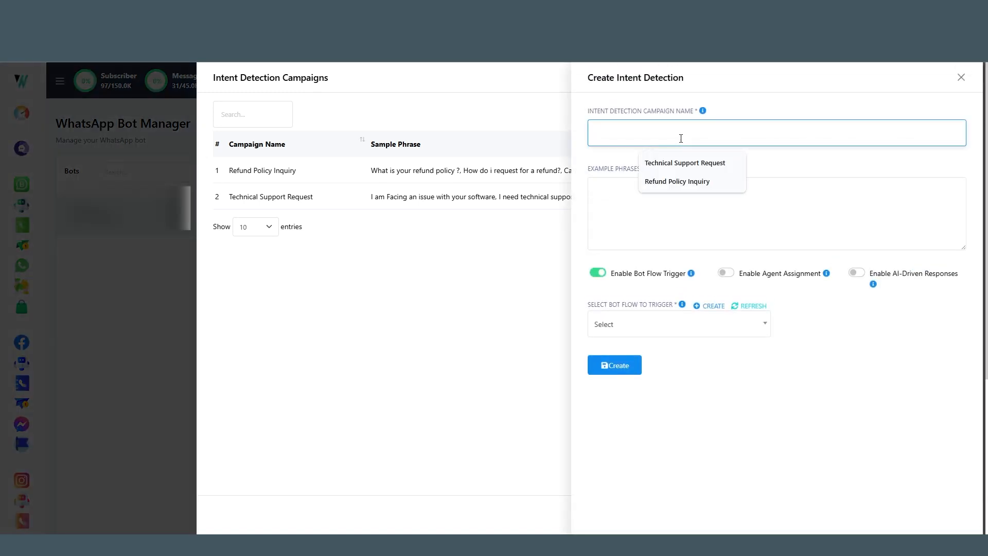
{"action": "type", "text": "Confirm Order intent"}
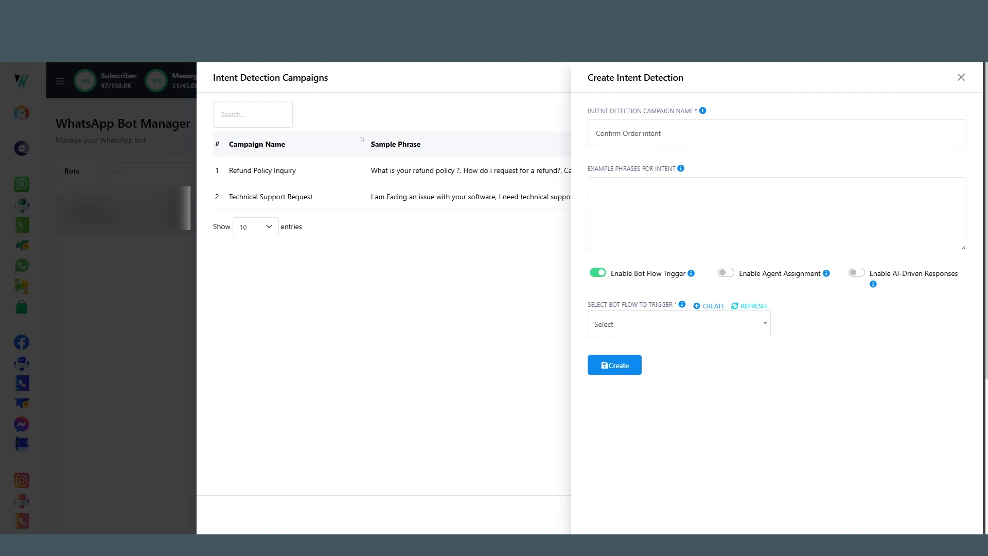
{"action": "left_click", "coordinate": [691, 221]}
{"action": "type", "text": "I want to purchase, i want to buy, I want to subscribe"}
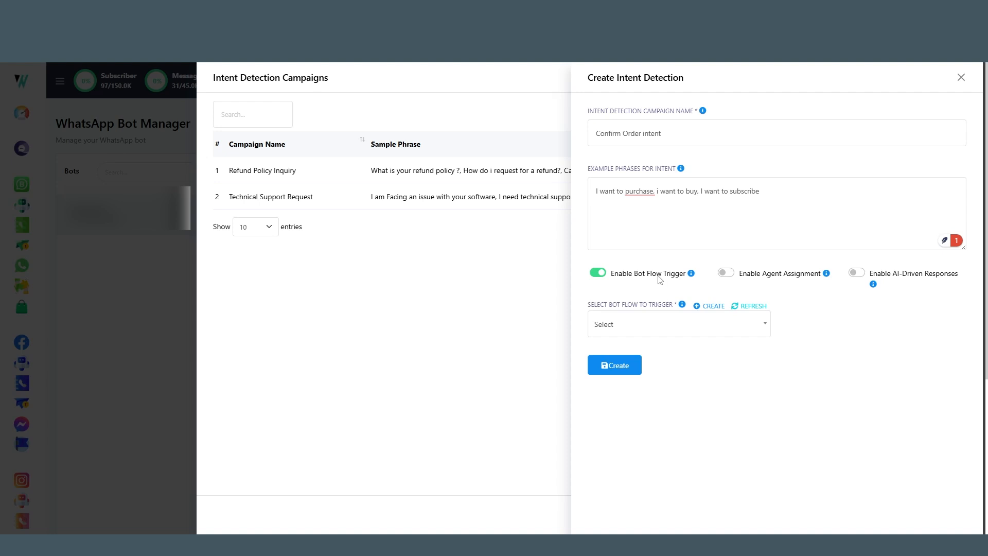
Step: Browse the bot flows available to trigger, then start creating a new bot flow instead
{"action": "left_click", "coordinate": [645, 325]}
{"action": "scroll", "coordinate": [658, 414], "scroll_direction": "down", "scroll_amount": 3}
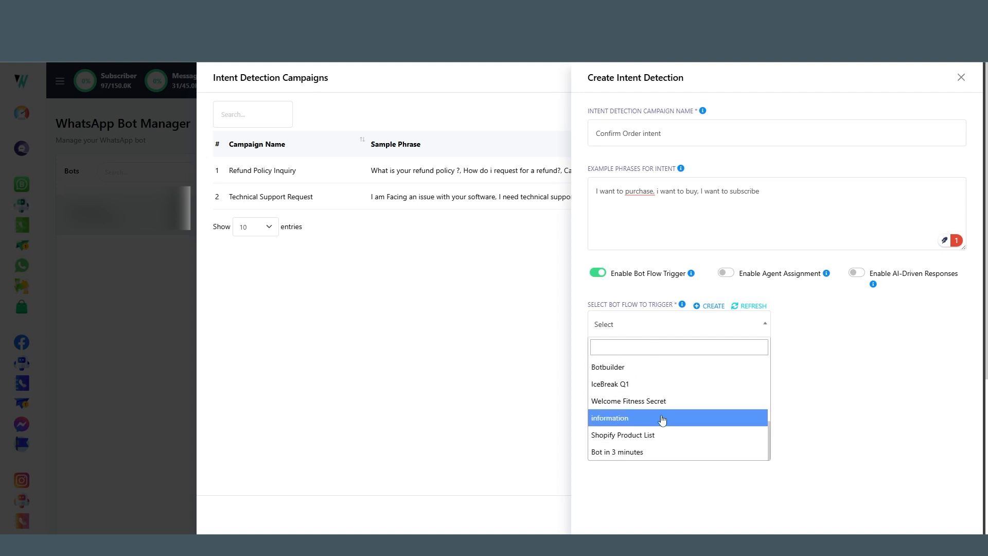
{"action": "scroll", "coordinate": [663, 419], "scroll_direction": "up", "scroll_amount": 3}
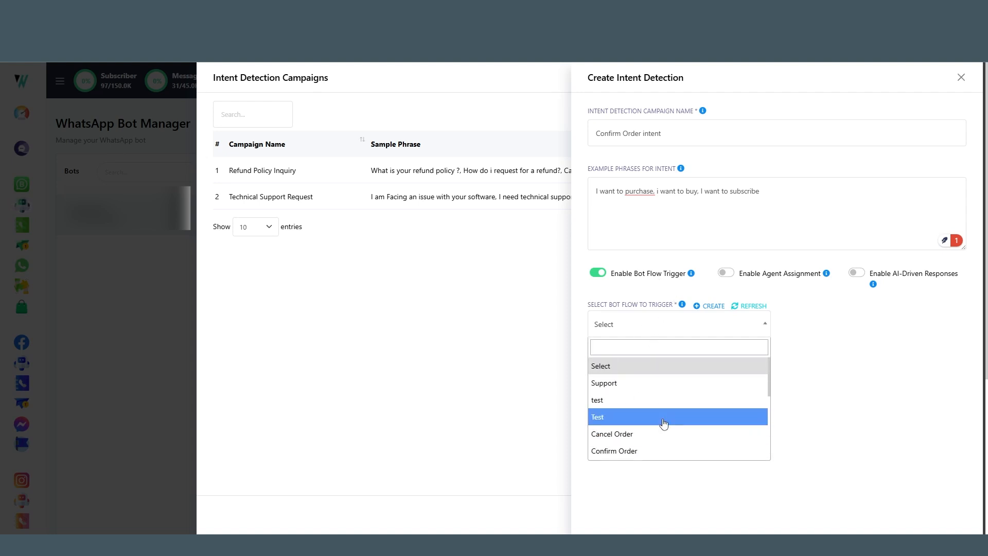
{"action": "scroll", "coordinate": [663, 422], "scroll_direction": "down", "scroll_amount": 1}
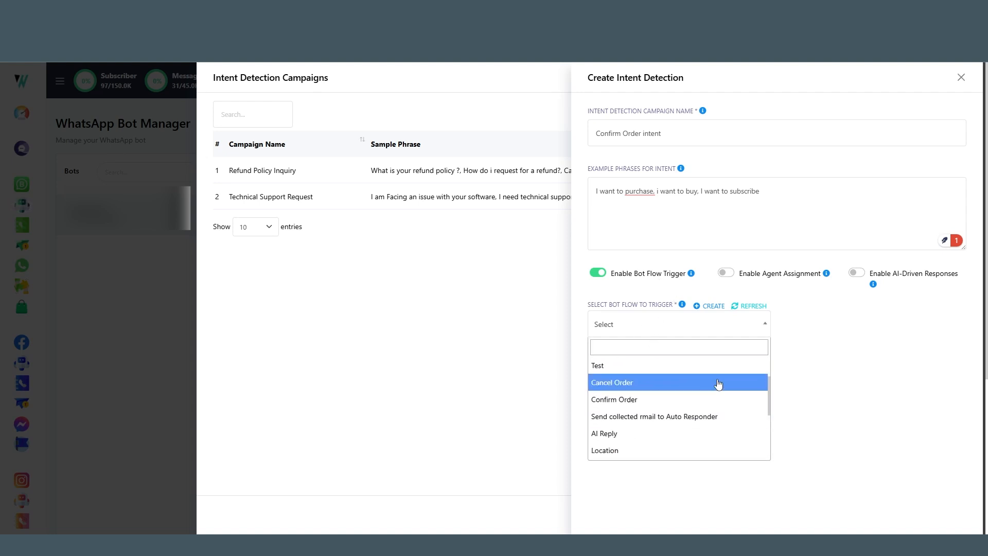
{"action": "left_click", "coordinate": [713, 306]}
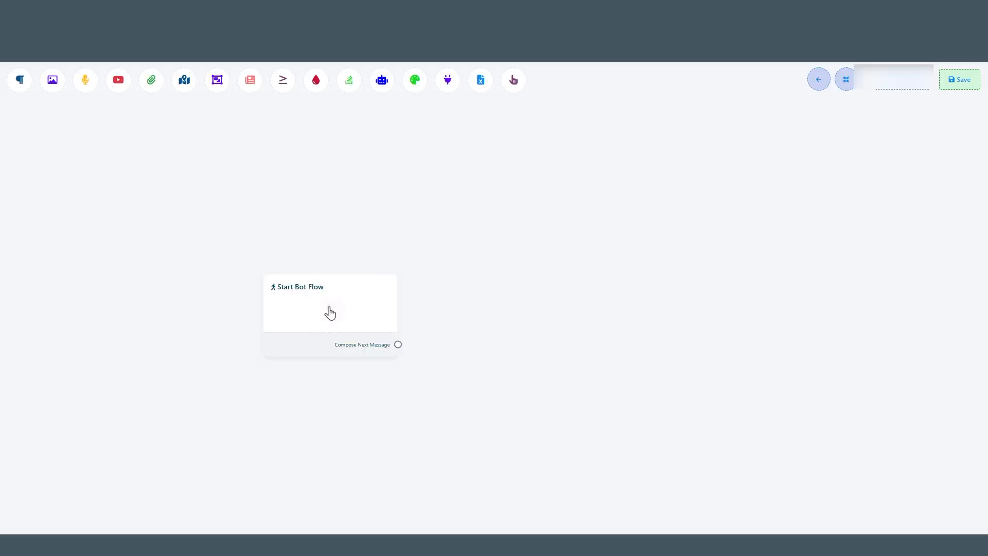
Step: Configure the start block with trigger keywords "Hi, Hello" and title "Confirm Omder input flow", and save it
{"action": "double_click", "coordinate": [309, 313]}
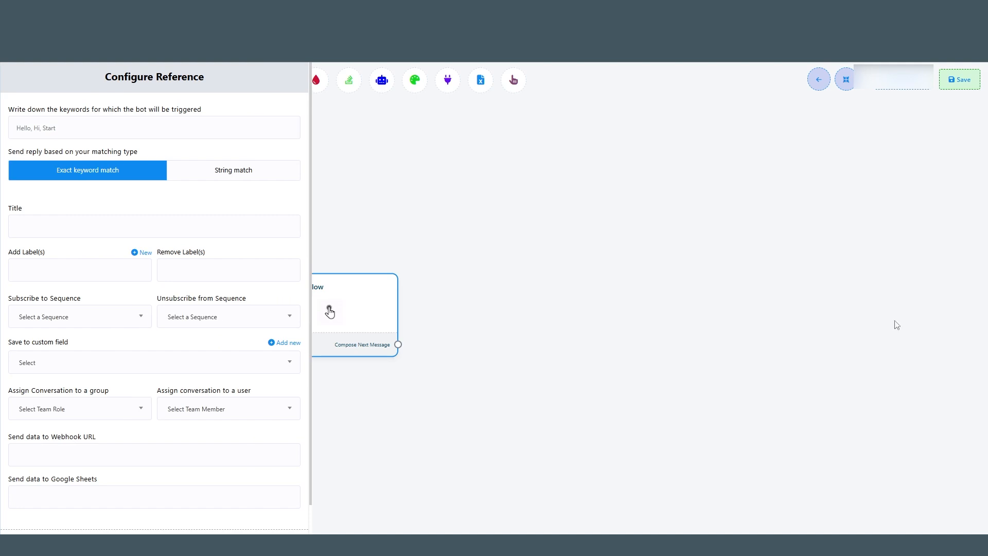
{"action": "left_click", "coordinate": [114, 130]}
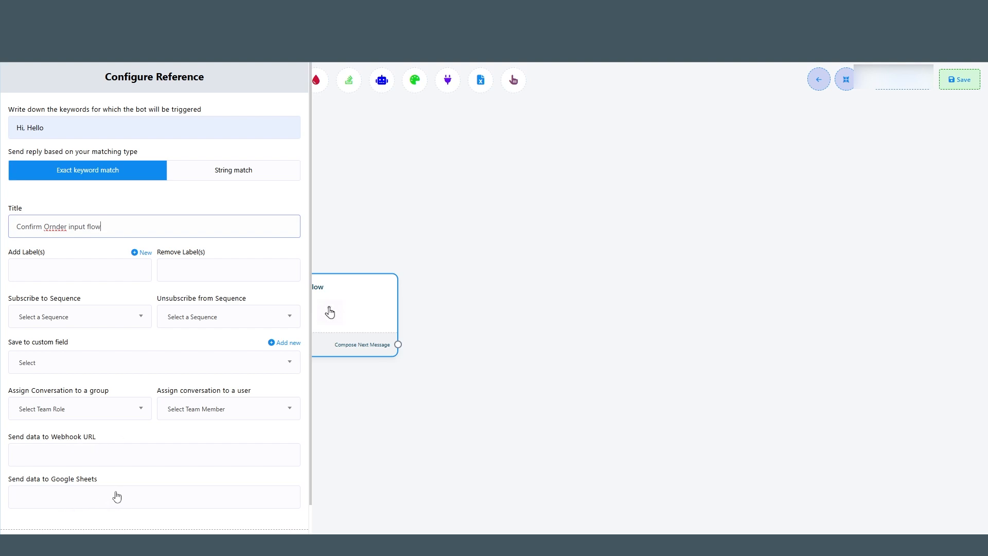
{"action": "scroll", "coordinate": [146, 456], "scroll_direction": "down", "scroll_amount": 1}
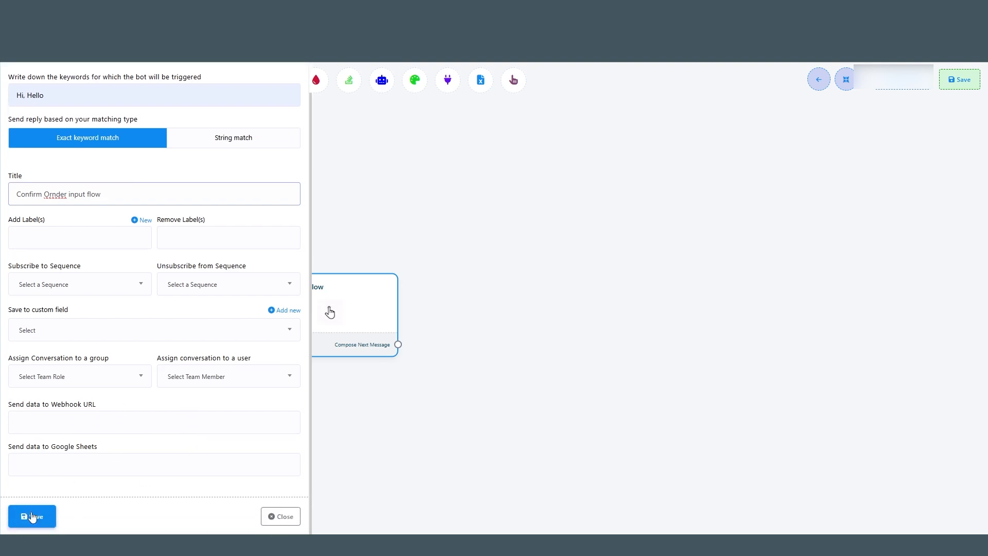
{"action": "left_click", "coordinate": [32, 516]}
Step: Add a User Input Flow node connected to the start block's next message output
{"action": "left_click_drag", "start_coordinate": [398, 379], "coordinate": [472, 315]}
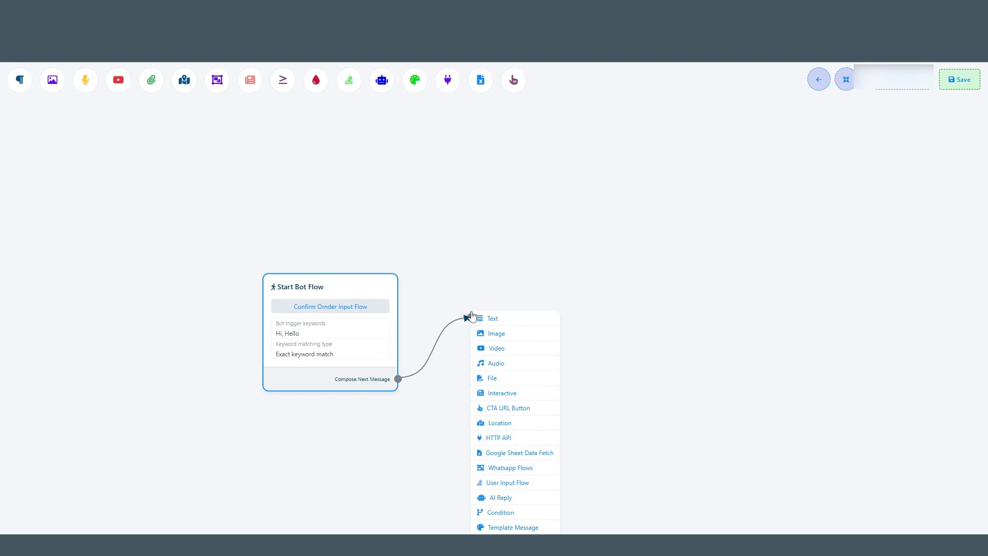
{"action": "left_click", "coordinate": [508, 483]}
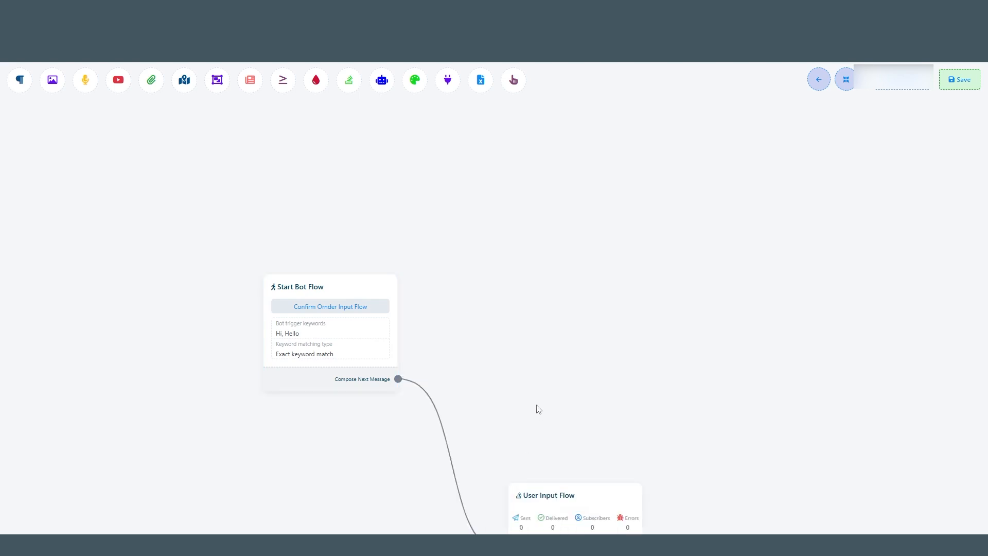
{"action": "left_click_drag", "start_coordinate": [554, 492], "coordinate": [504, 305]}
Step: Add a new input flow named "Confirm order Campaign" in the User Input Flow node and save it
{"action": "double_click", "coordinate": [488, 343]}
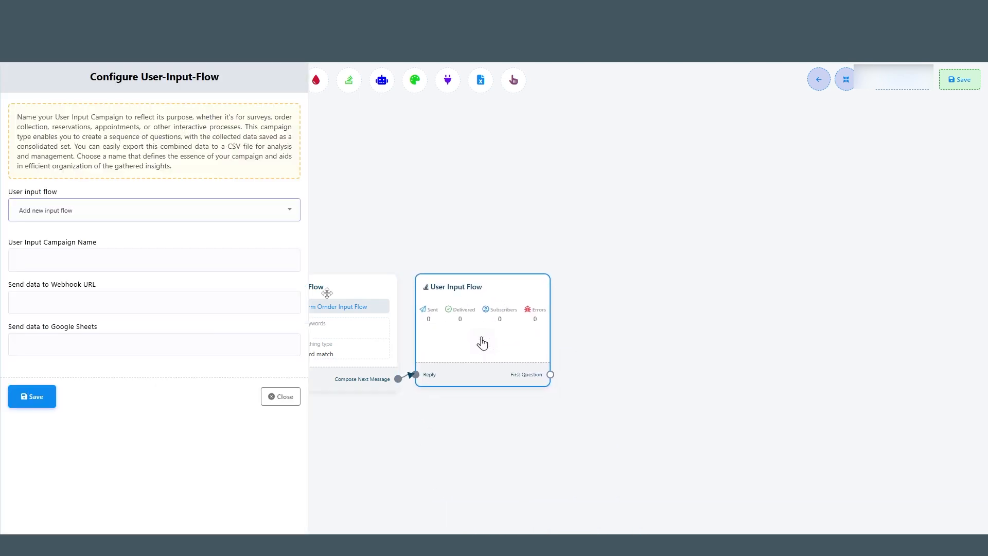
{"action": "left_click", "coordinate": [70, 213]}
{"action": "left_click", "coordinate": [64, 267]}
{"action": "left_click", "coordinate": [50, 260]}
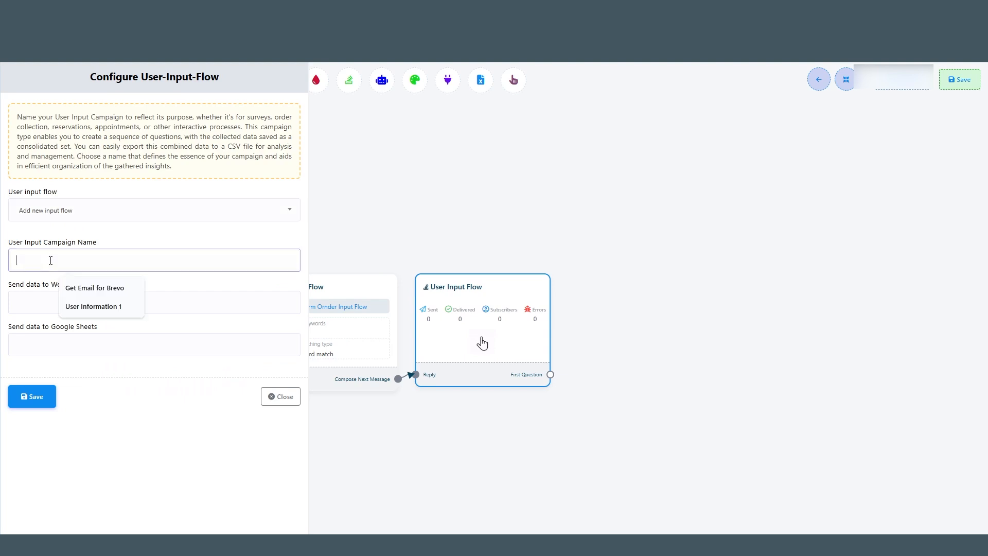
{"action": "type", "text": "Confirm order Campaign"}
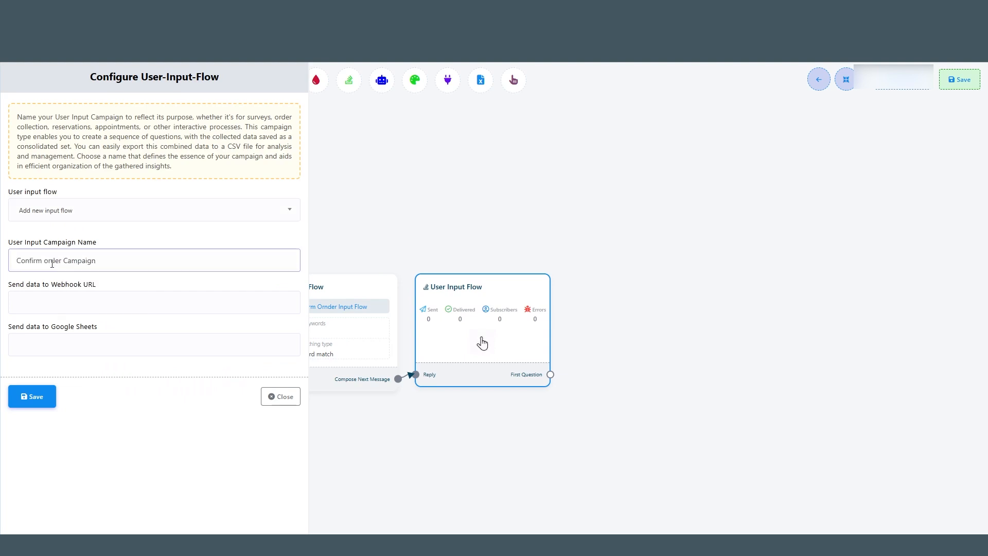
{"action": "left_click", "coordinate": [47, 401]}
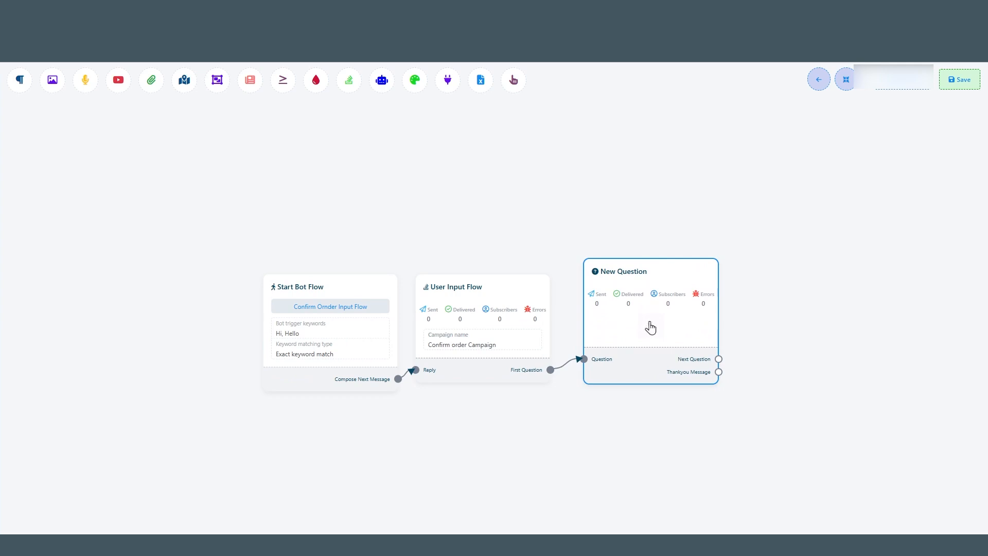
Step: Open the new question node and enter the question "What is your Phone number ?"
{"action": "double_click", "coordinate": [650, 327]}
{"action": "left_click", "coordinate": [60, 210]}
{"action": "type", "text": "What is you"}
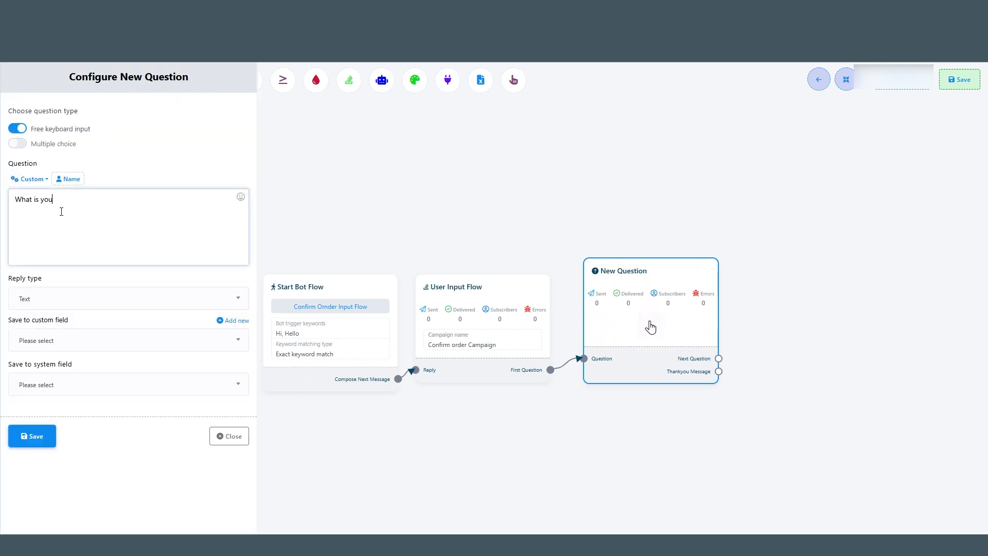
{"action": "type", "text": "r Phone number ?"}
Step: Set the question's reply type to Phone, save it to the Phone system field, and save the question
{"action": "left_click", "coordinate": [106, 299]}
{"action": "left_click", "coordinate": [98, 392]}
{"action": "left_click", "coordinate": [75, 385]}
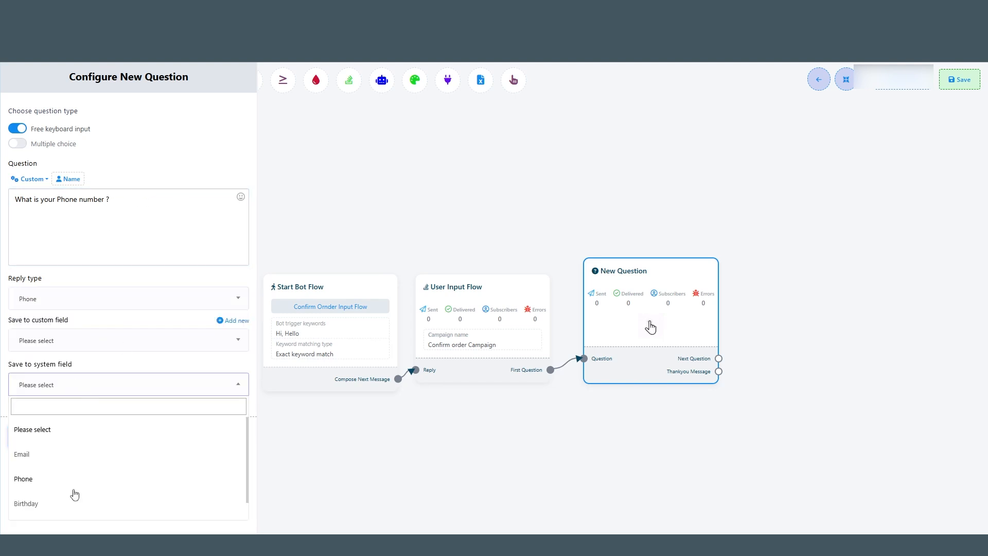
{"action": "scroll", "coordinate": [54, 488], "scroll_direction": "down", "scroll_amount": 1}
{"action": "left_click", "coordinate": [31, 458]}
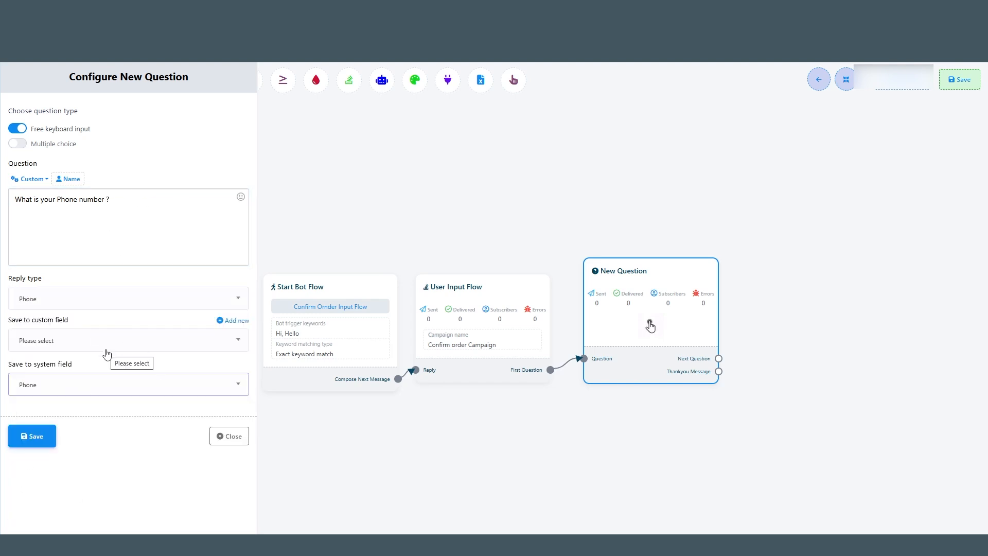
{"action": "left_click", "coordinate": [32, 436]}
Step: Add a second question node linked from the first question's next question output
{"action": "left_click_drag", "start_coordinate": [730, 411], "coordinate": [613, 346]}
{"action": "left_click_drag", "start_coordinate": [674, 418], "coordinate": [641, 308]}
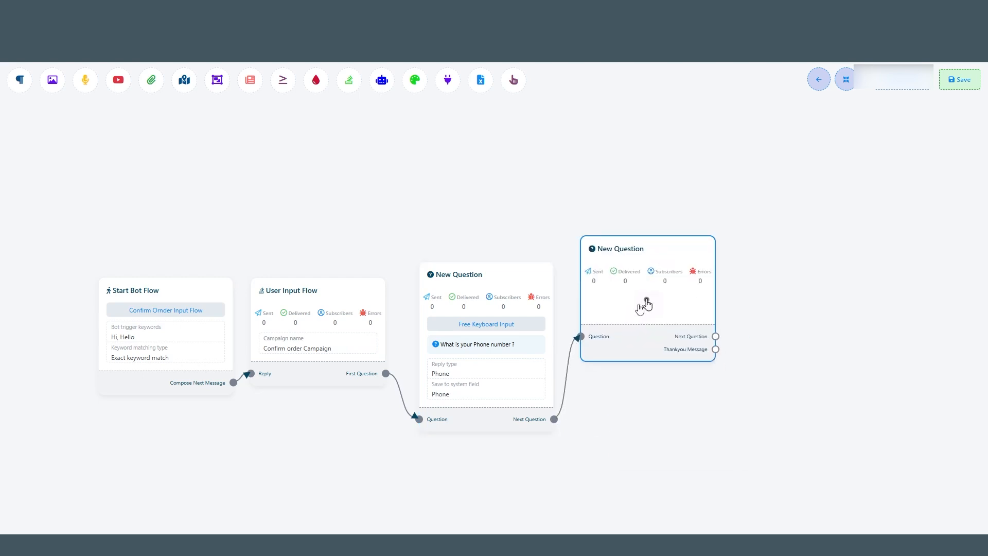
Step: Open the second question node, enter "What is your Email address ?", save it to the Email system field, and save the question
{"action": "double_click", "coordinate": [642, 308]}
{"action": "left_click", "coordinate": [19, 128]}
{"action": "left_click", "coordinate": [55, 218]}
{"action": "type", "text": "What is your "}
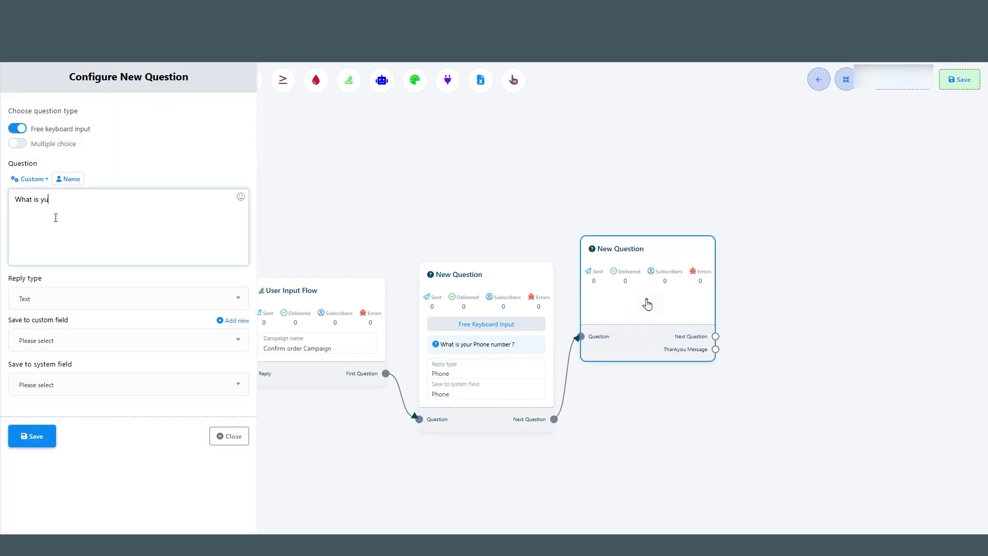
{"action": "type", "text": "Email address ?"}
{"action": "left_click", "coordinate": [60, 384]}
{"action": "left_click", "coordinate": [33, 477]}
{"action": "left_click", "coordinate": [31, 436]}
Step: Add a third question node linked from the second question and enter "Which software you want to purchase ?"
{"action": "left_click_drag", "start_coordinate": [768, 335], "coordinate": [672, 353]}
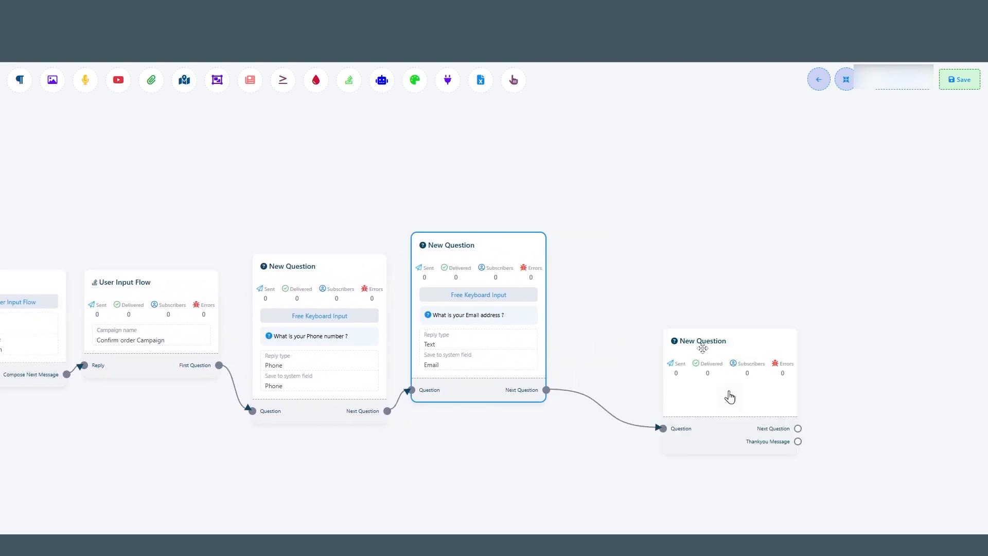
{"action": "left_click_drag", "start_coordinate": [730, 397], "coordinate": [681, 304]}
{"action": "type", "text": "Which software you want to "}
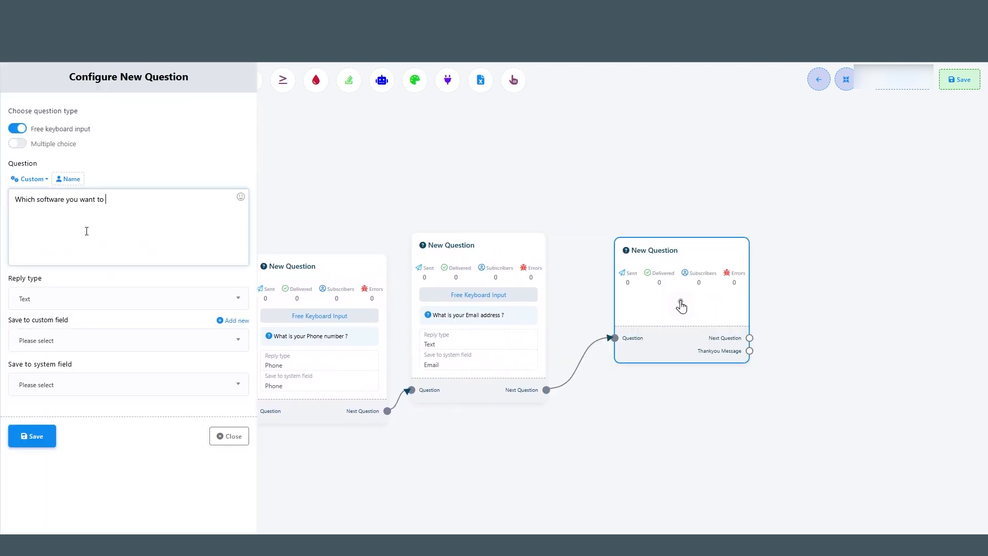
{"action": "type", "text": "purchase ?"}
Step: Create a new custom field named "Software name" with Text reply type
{"action": "left_click", "coordinate": [111, 341]}
{"action": "left_click", "coordinate": [71, 387]}
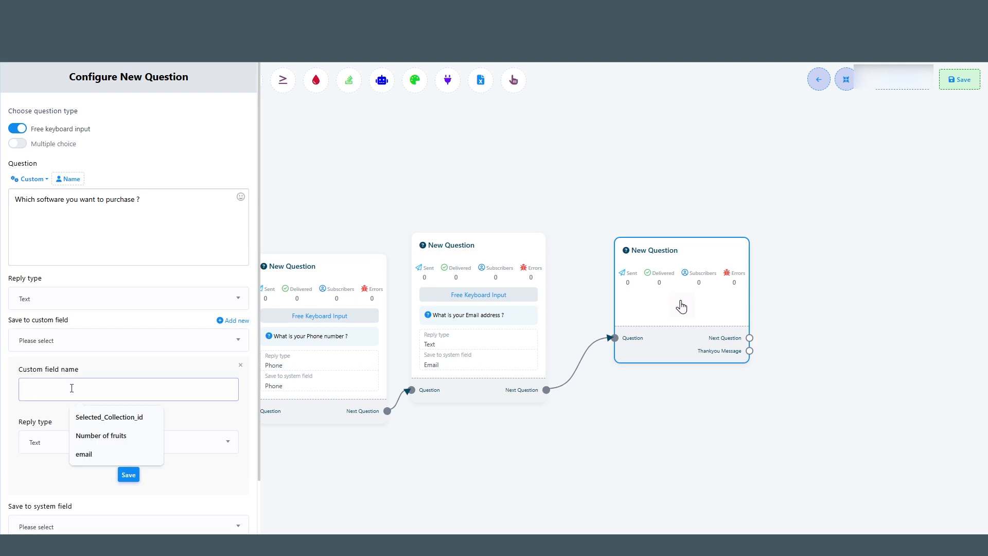
{"action": "type", "text": "Software name"}
{"action": "left_click", "coordinate": [126, 441]}
{"action": "scroll", "coordinate": [86, 387], "scroll_direction": "down", "scroll_amount": 2}
{"action": "scroll", "coordinate": [86, 389], "scroll_direction": "up", "scroll_amount": 2}
{"action": "left_click", "coordinate": [83, 341]}
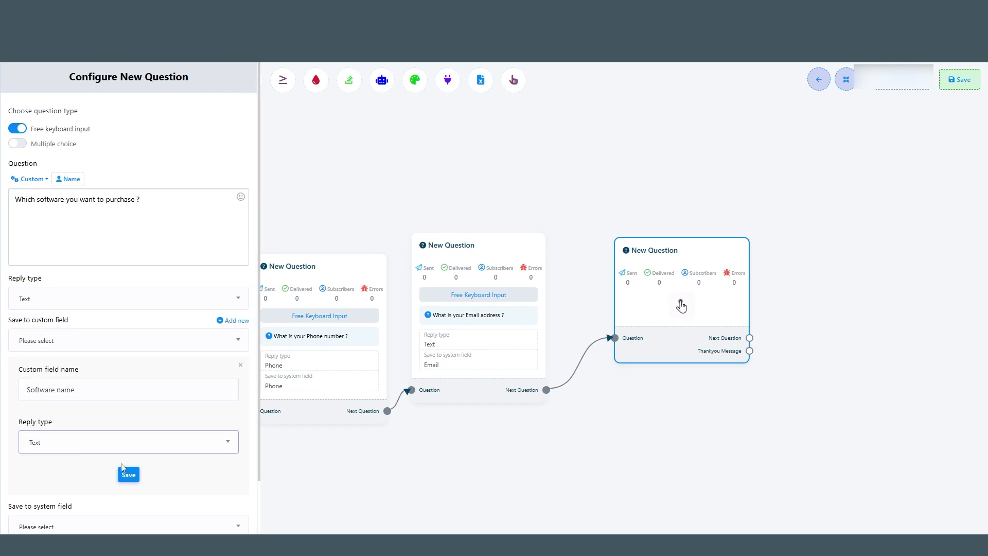
{"action": "left_click", "coordinate": [126, 474]}
Step: Choose the "Software name" custom field for the third question's answer and save the question
{"action": "left_click", "coordinate": [110, 384]}
{"action": "scroll", "coordinate": [95, 464], "scroll_direction": "down", "scroll_amount": 1}
{"action": "left_click", "coordinate": [167, 341]}
{"action": "left_click", "coordinate": [164, 342]}
{"action": "left_click", "coordinate": [144, 342]}
{"action": "scroll", "coordinate": [84, 427], "scroll_direction": "down", "scroll_amount": 1}
{"action": "left_click", "coordinate": [167, 481]}
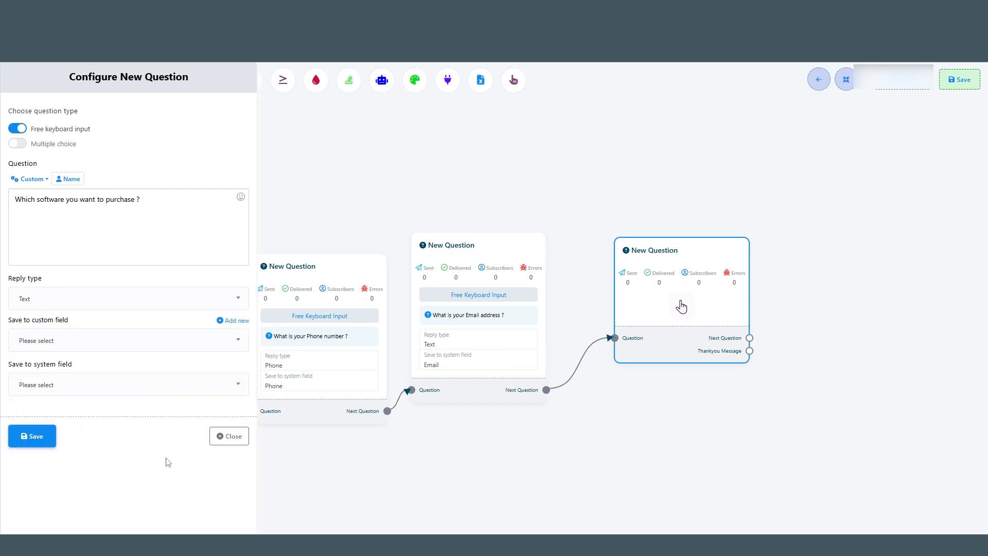
{"action": "left_click", "coordinate": [165, 340]}
{"action": "scroll", "coordinate": [80, 421], "scroll_direction": "down", "scroll_amount": 1}
{"action": "left_click", "coordinate": [74, 462]}
{"action": "left_click", "coordinate": [32, 436]}
Step: Add a text message "Thank you for purchasing" from the third question's thank-you output, save it, and save the bot flow
{"action": "left_click_drag", "start_coordinate": [826, 359], "coordinate": [737, 375]}
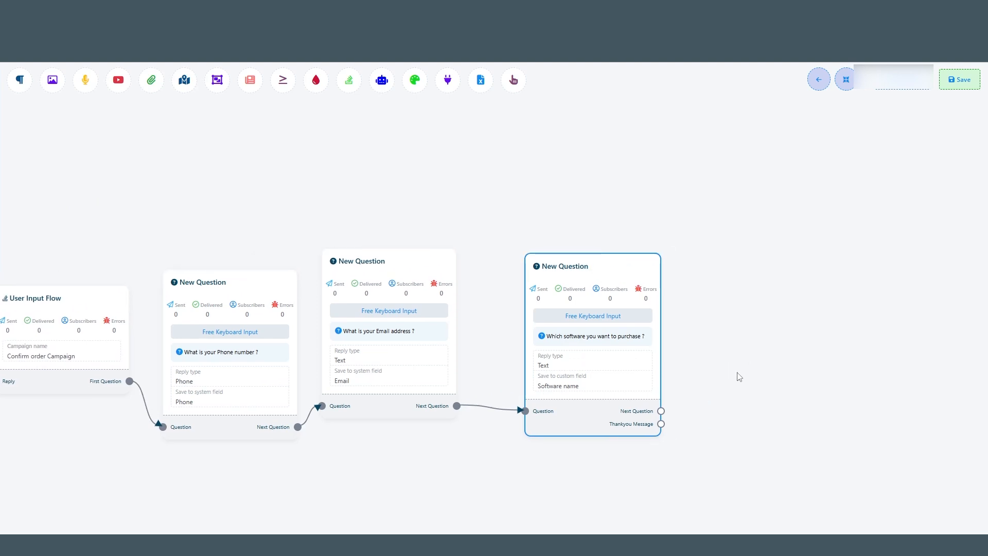
{"action": "left_click_drag", "start_coordinate": [661, 423], "coordinate": [730, 320]}
{"action": "left_click", "coordinate": [753, 320]}
{"action": "type", "text": "Thank you for purchasing."}
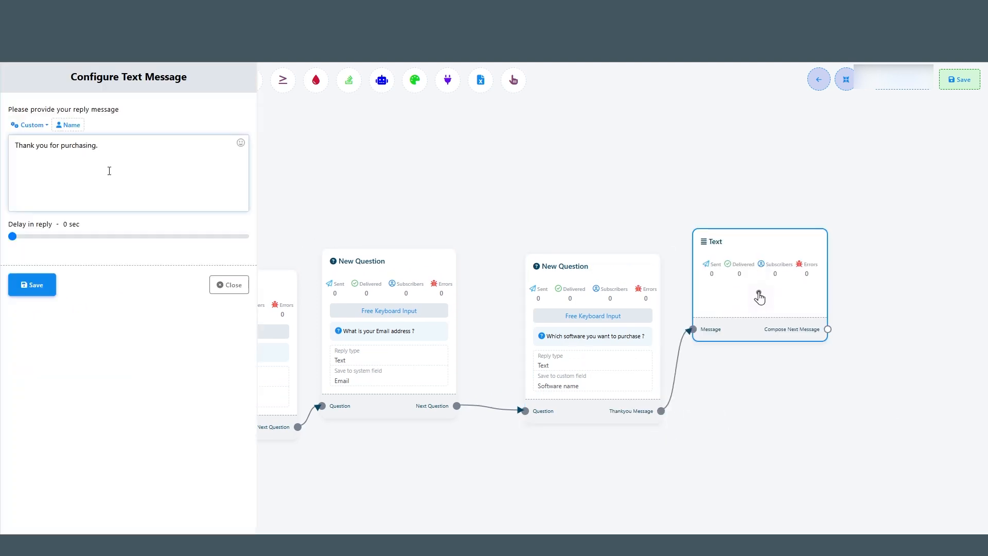
{"action": "left_click", "coordinate": [32, 285]}
{"action": "left_click", "coordinate": [960, 79]}
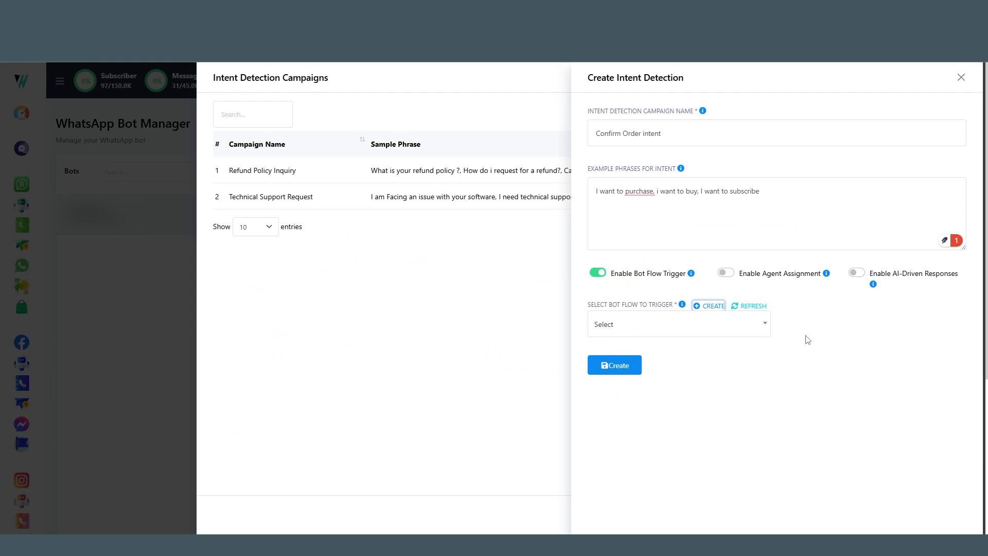
Step: Select "Confirm Order" as the bot flow to trigger and create the intent detection campaign
{"action": "left_click", "coordinate": [643, 325]}
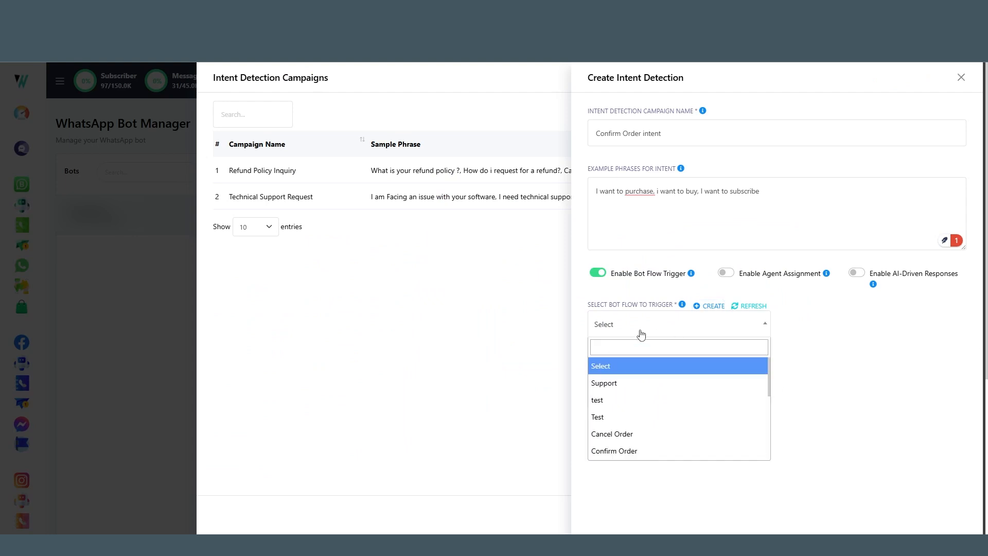
{"action": "scroll", "coordinate": [652, 407], "scroll_direction": "down", "scroll_amount": 2}
{"action": "scroll", "coordinate": [651, 408], "scroll_direction": "up", "scroll_amount": 1}
{"action": "left_click", "coordinate": [651, 403]}
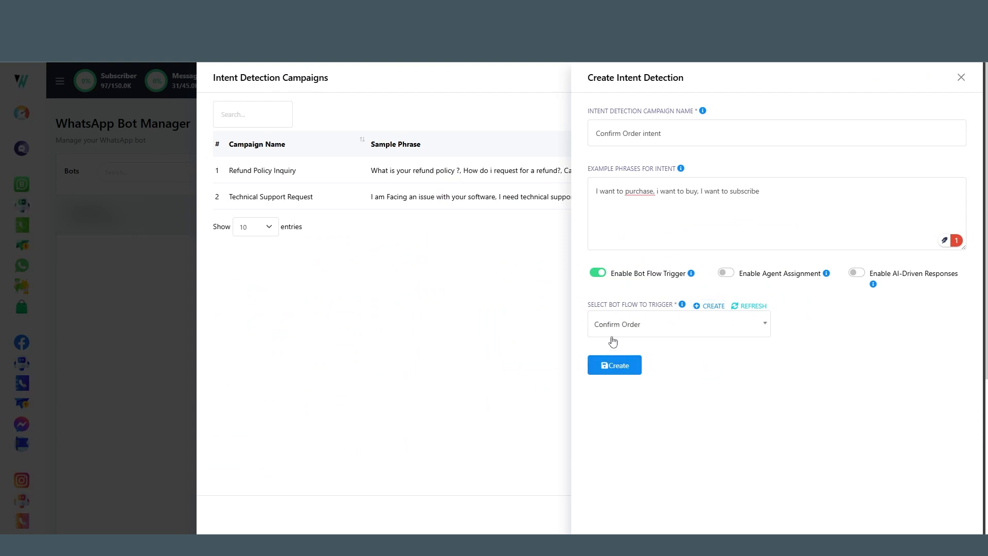
{"action": "left_click", "coordinate": [615, 364]}
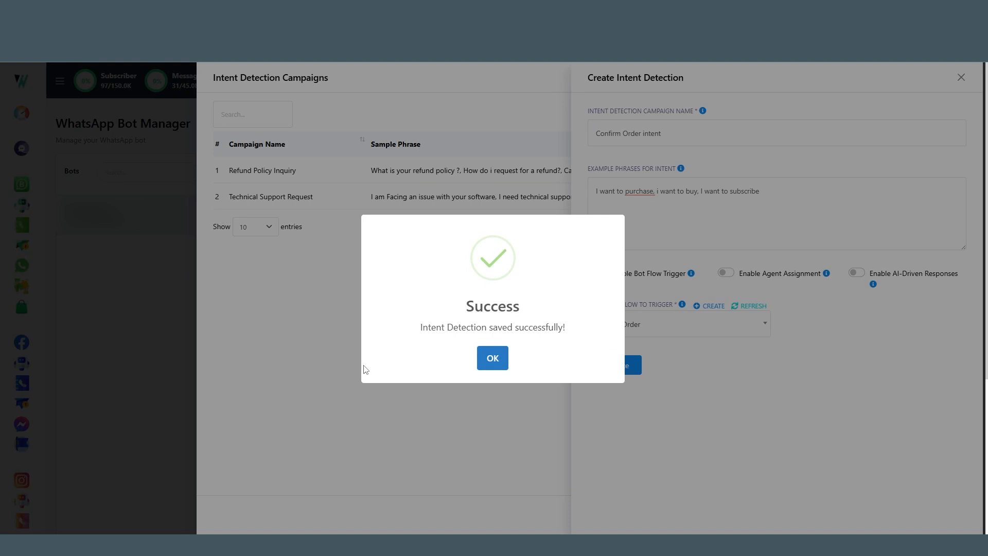
{"action": "left_click", "coordinate": [493, 358]}
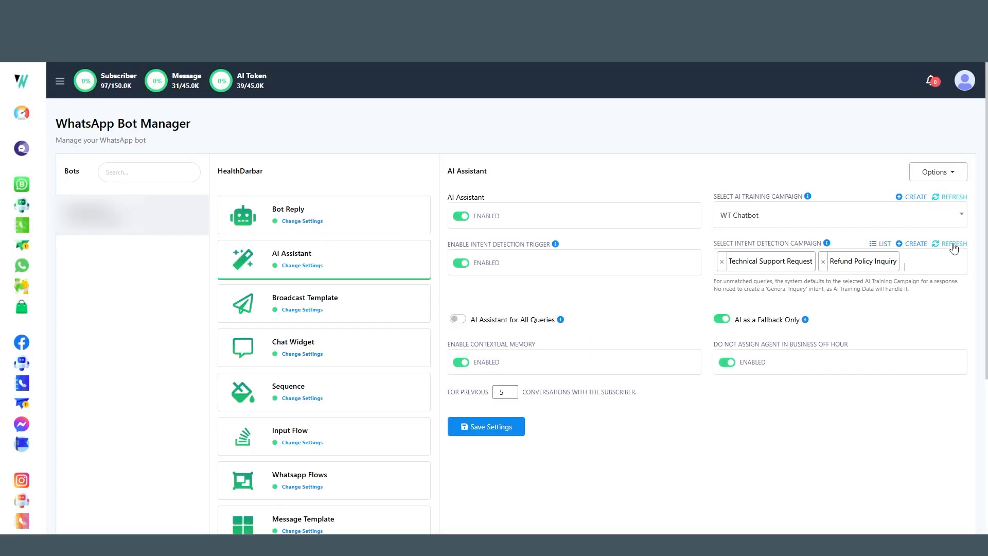
Step: Add "Confirm Order intent" to the AI Assistant's intent detection campaigns and save the settings
{"action": "left_click", "coordinate": [928, 263]}
{"action": "left_click", "coordinate": [767, 315]}
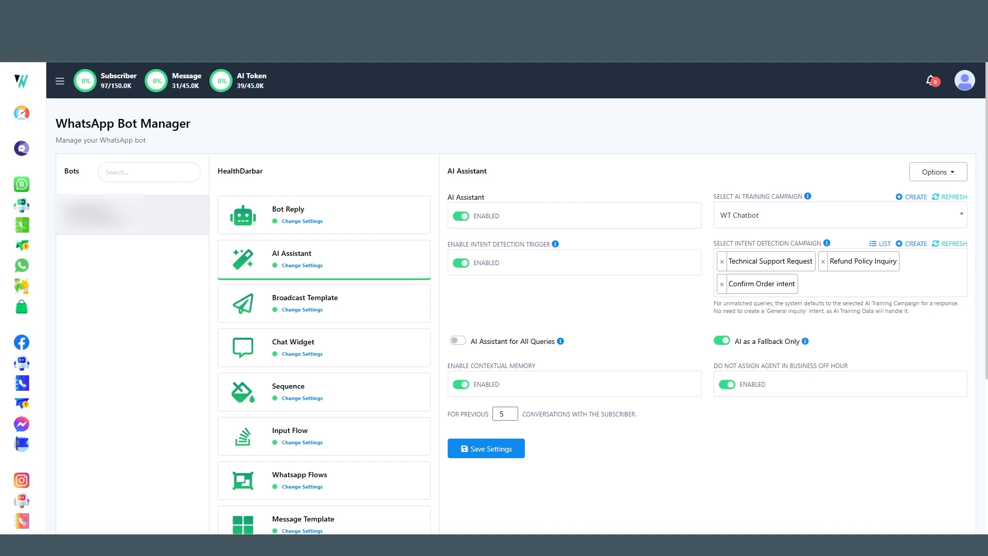
{"action": "left_click", "coordinate": [483, 448]}
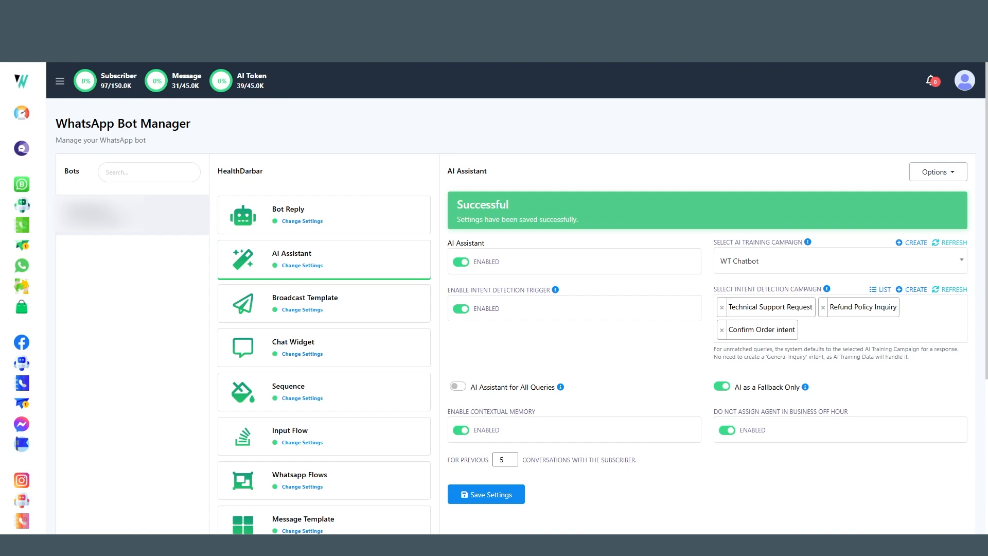
Step: Start a new Bot Reply flow with trigger keyword WT, title WT ChatBot, and save the start node
{"action": "left_click", "coordinate": [327, 221]}
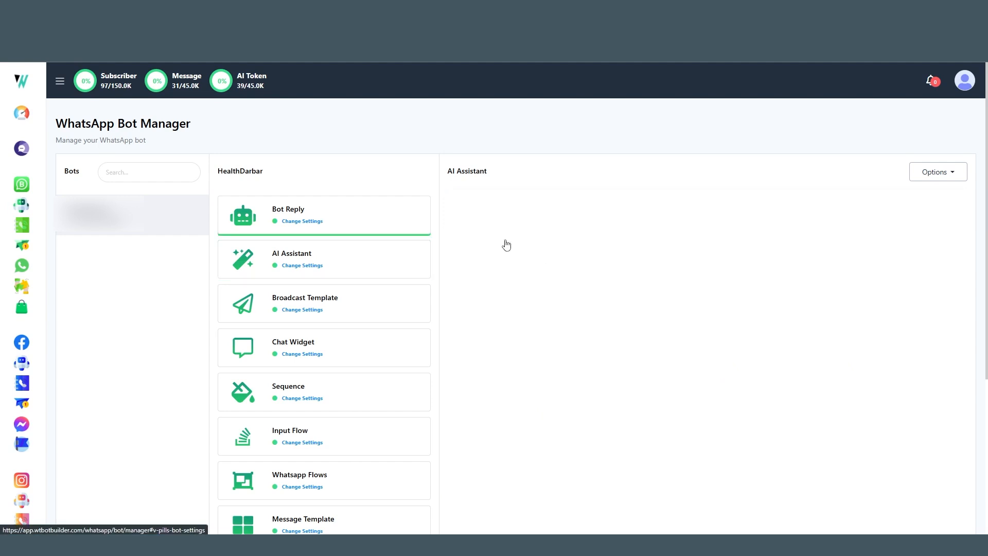
{"action": "left_click", "coordinate": [936, 206]}
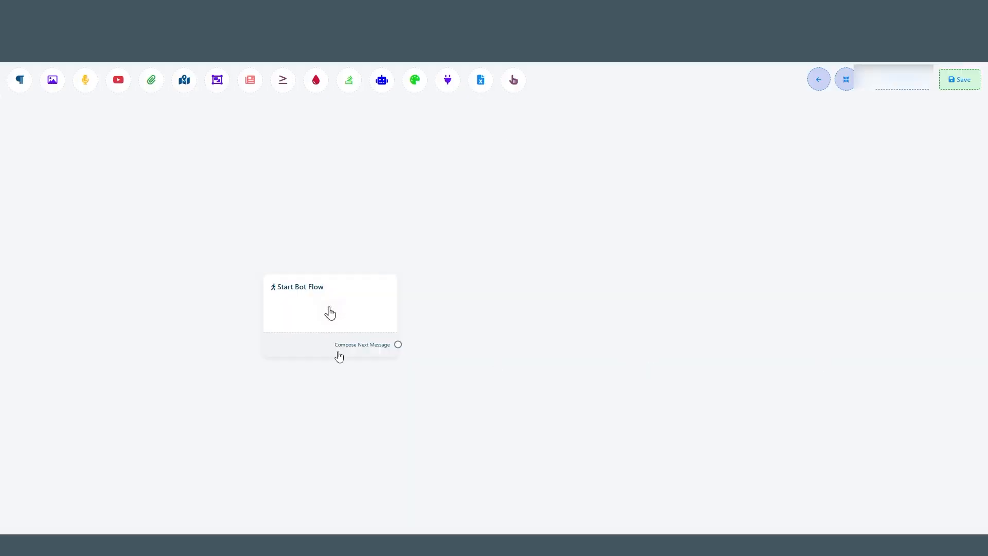
{"action": "left_click", "coordinate": [311, 315]}
{"action": "left_click", "coordinate": [76, 128]}
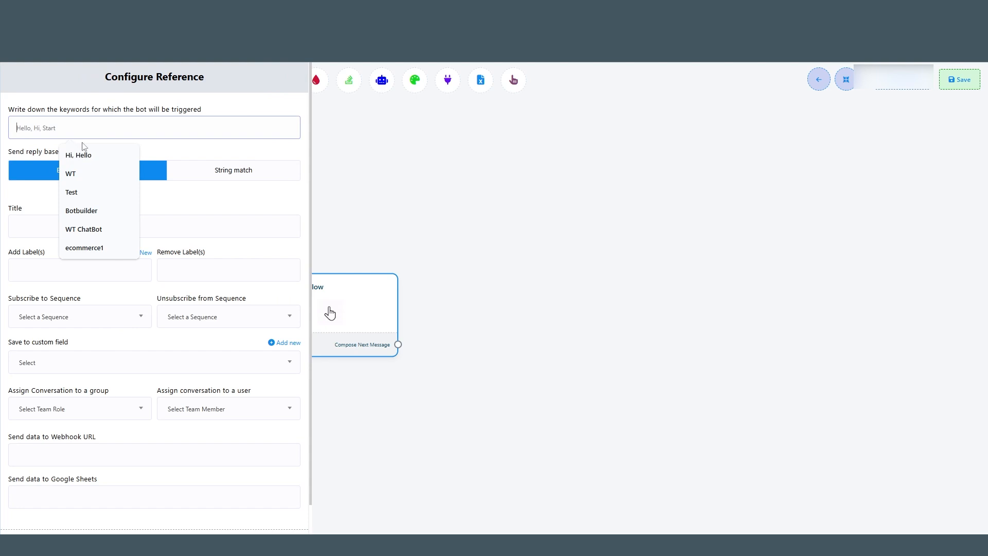
{"action": "left_click", "coordinate": [68, 173]}
{"action": "left_click", "coordinate": [47, 230]}
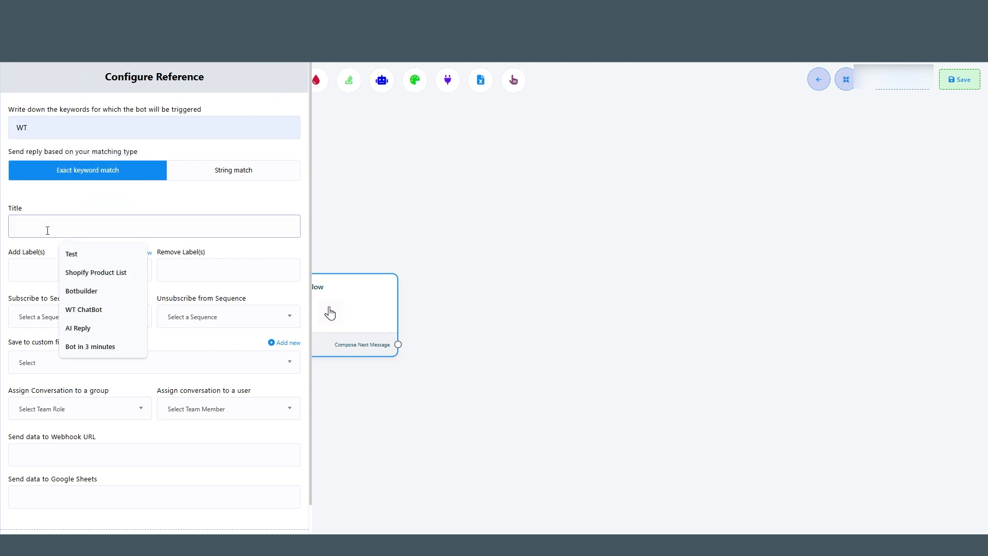
{"action": "key", "text": "Down"}
{"action": "key", "text": "Down"}
{"action": "key", "text": "Down"}
{"action": "key", "text": "Down"}
{"action": "key", "text": "Return"}
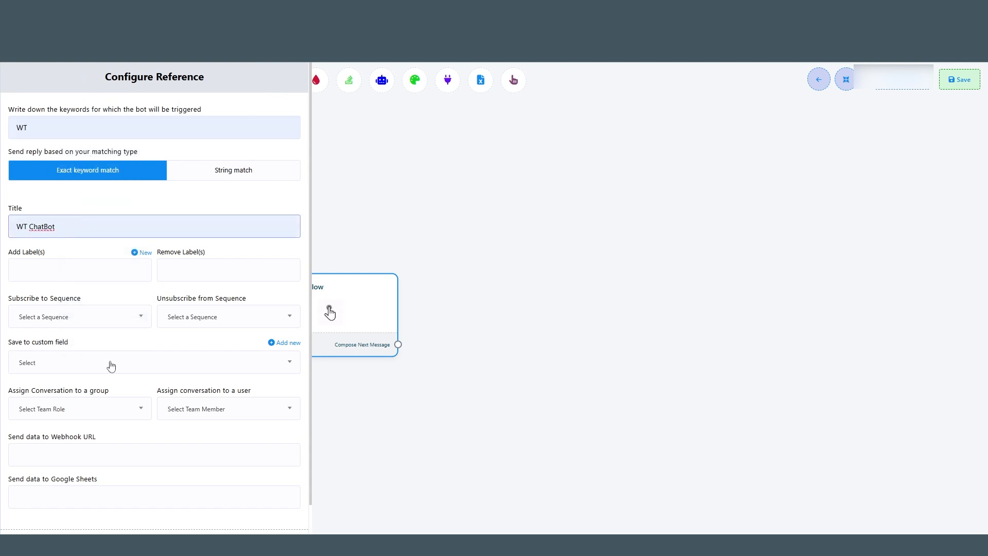
{"action": "scroll", "coordinate": [125, 468], "scroll_direction": "down", "scroll_amount": 2}
{"action": "left_click", "coordinate": [32, 516]}
Step: Add a text message containing two hand emojis followed by "Hi there!" and save it
{"action": "left_click_drag", "start_coordinate": [347, 363], "coordinate": [431, 356]}
{"action": "left_click", "coordinate": [453, 371]}
{"action": "double_click", "coordinate": [431, 308]}
{"action": "left_click", "coordinate": [240, 142]}
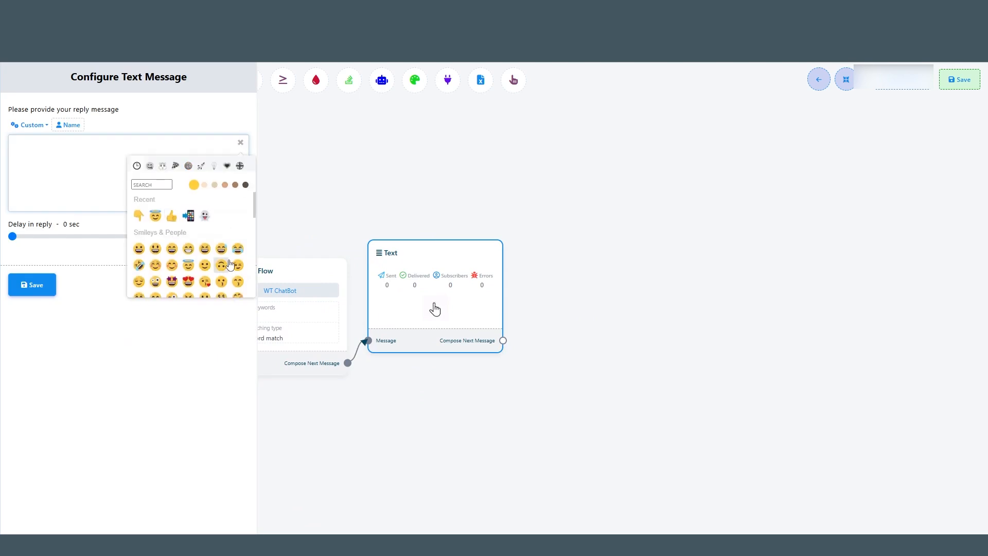
{"action": "scroll", "coordinate": [231, 265], "scroll_direction": "down", "scroll_amount": 5}
{"action": "double_click", "coordinate": [172, 289]}
{"action": "type", "text": "Hi there"}
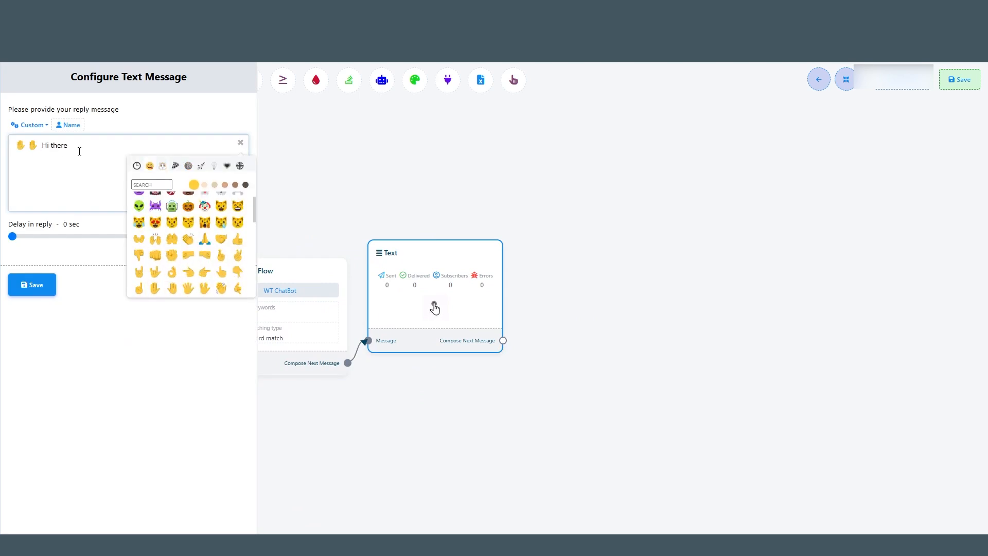
{"action": "type", "text": "!"}
{"action": "left_click", "coordinate": [42, 285]}
Step: Add a second text message "Welcome to Our company" and save it
{"action": "left_click_drag", "start_coordinate": [452, 354], "coordinate": [551, 307]}
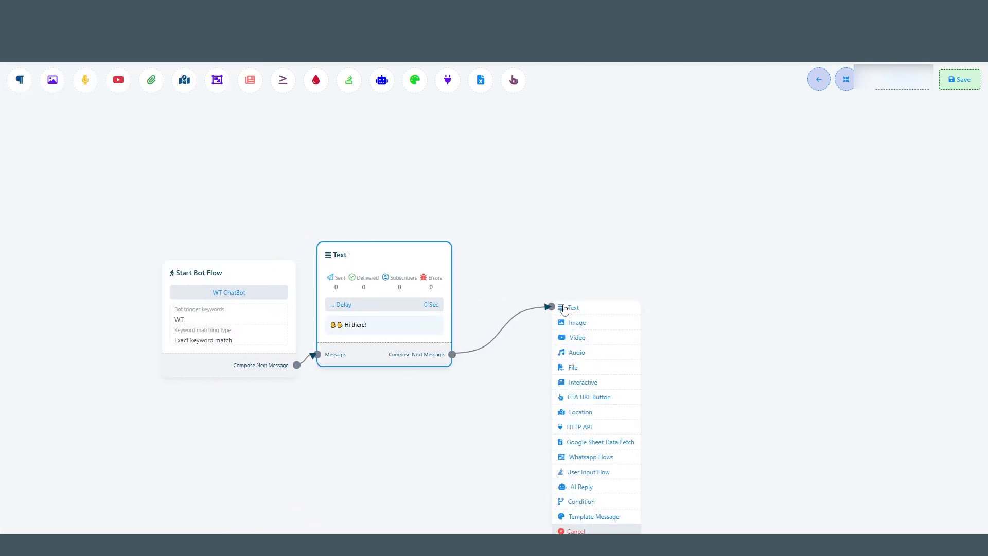
{"action": "left_click", "coordinate": [565, 308]}
{"action": "left_click_drag", "start_coordinate": [655, 346], "coordinate": [556, 287]}
{"action": "double_click", "coordinate": [556, 287]}
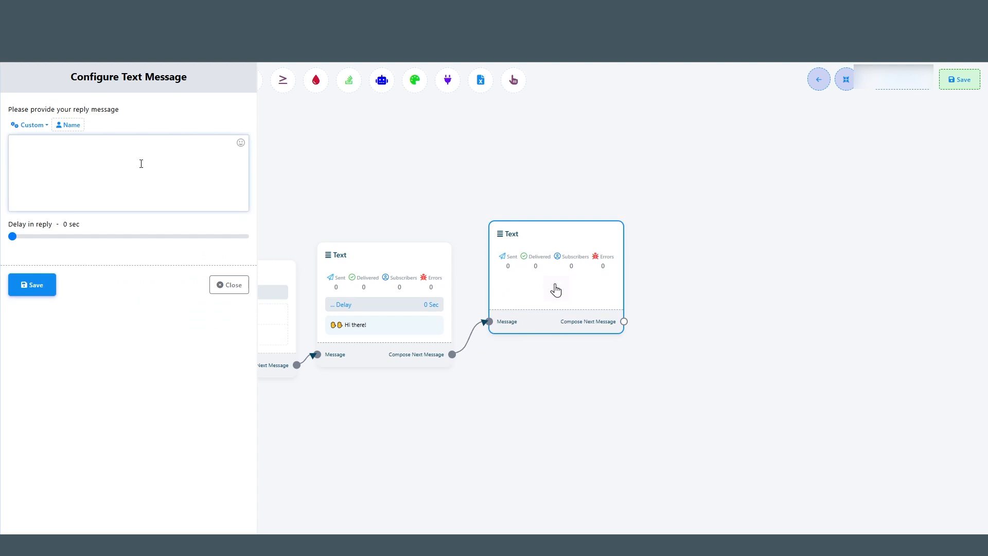
{"action": "type", "text": "Welcome to Our company"}
{"action": "left_click", "coordinate": [32, 285]}
Step: Add a third text message "We are a software company specializing in developing innovative saas softwares designed to business growth." and save the flow
{"action": "left_click_drag", "start_coordinate": [564, 363], "coordinate": [650, 320]}
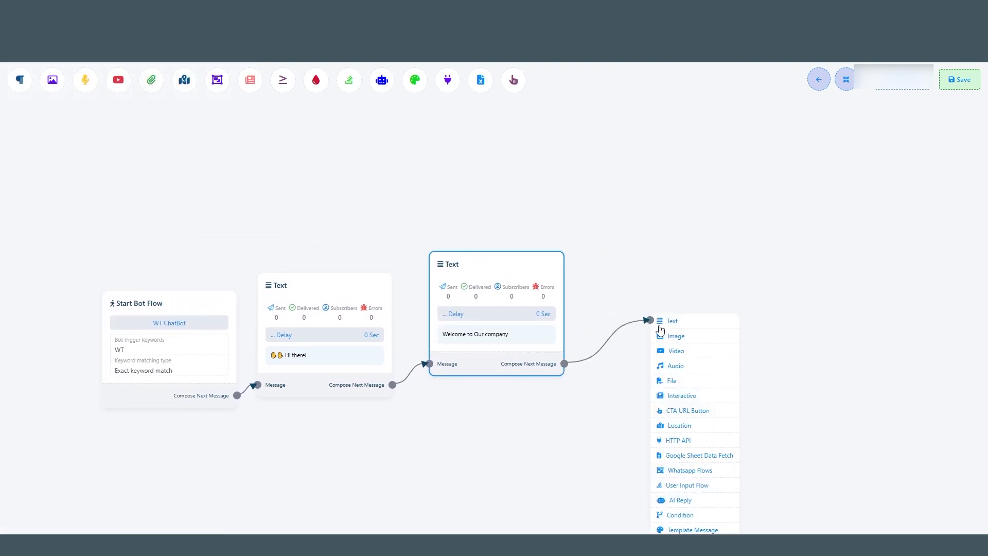
{"action": "left_click", "coordinate": [661, 325]}
{"action": "left_click_drag", "start_coordinate": [741, 360], "coordinate": [663, 314]}
{"action": "double_click", "coordinate": [662, 313]}
{"action": "type", "text": "We are a so"}
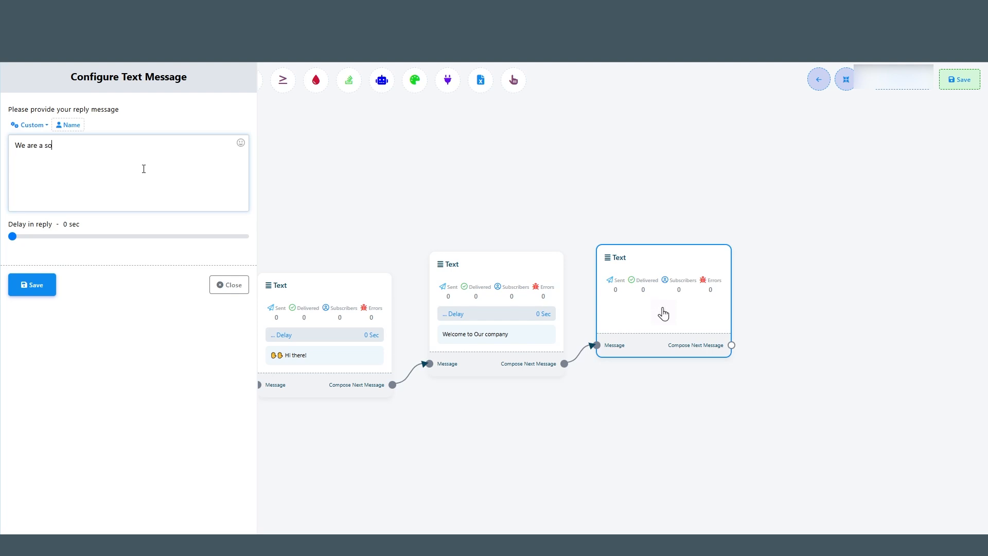
{"action": "type", "text": "ftware company specializing in developing innovative saas softwares"}
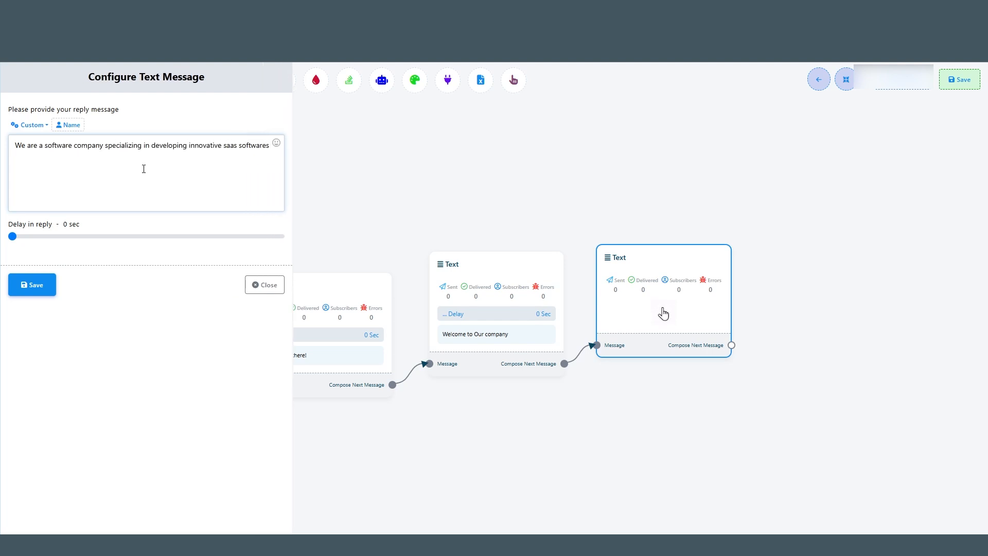
{"action": "type", "text": " designed to beusiness growth."}
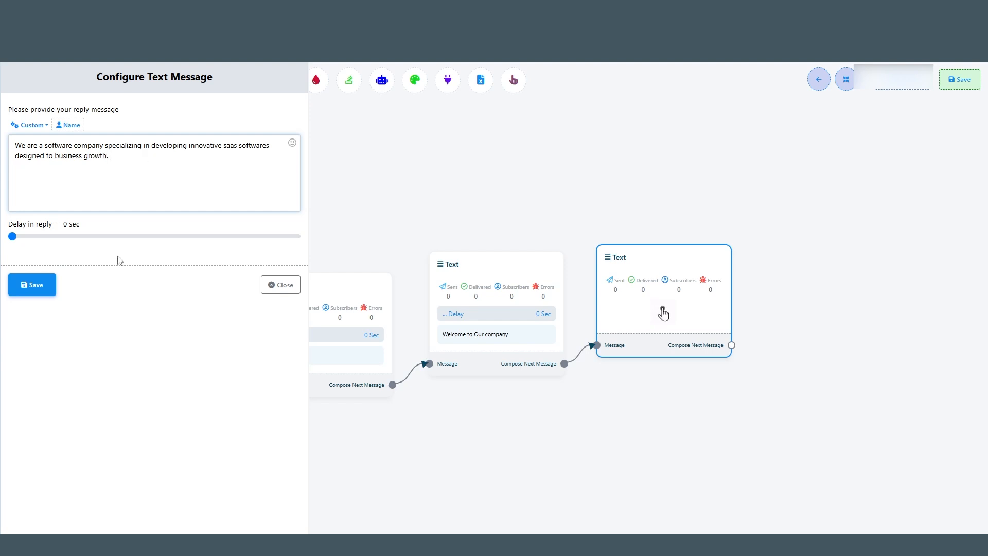
{"action": "left_click", "coordinate": [32, 285]}
{"action": "left_click", "coordinate": [959, 79]}
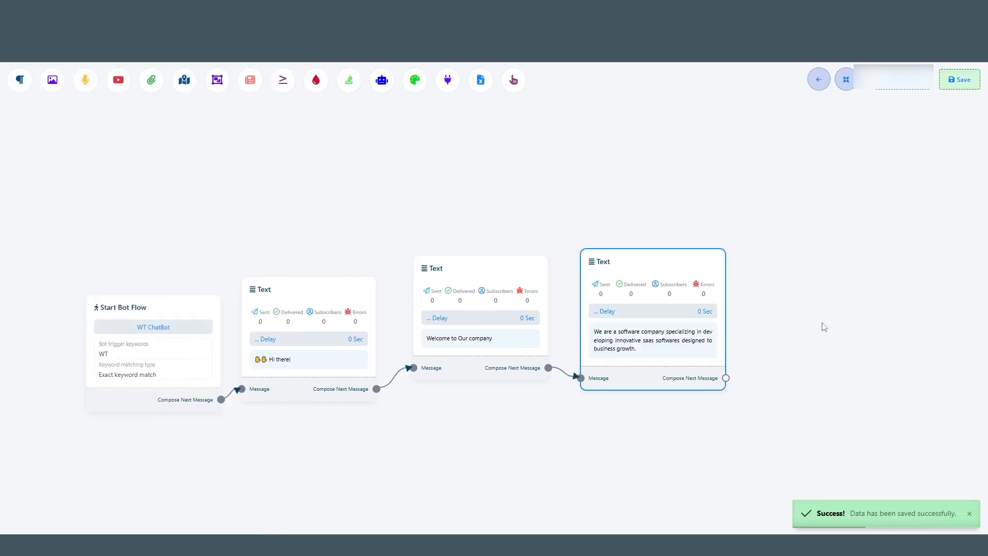